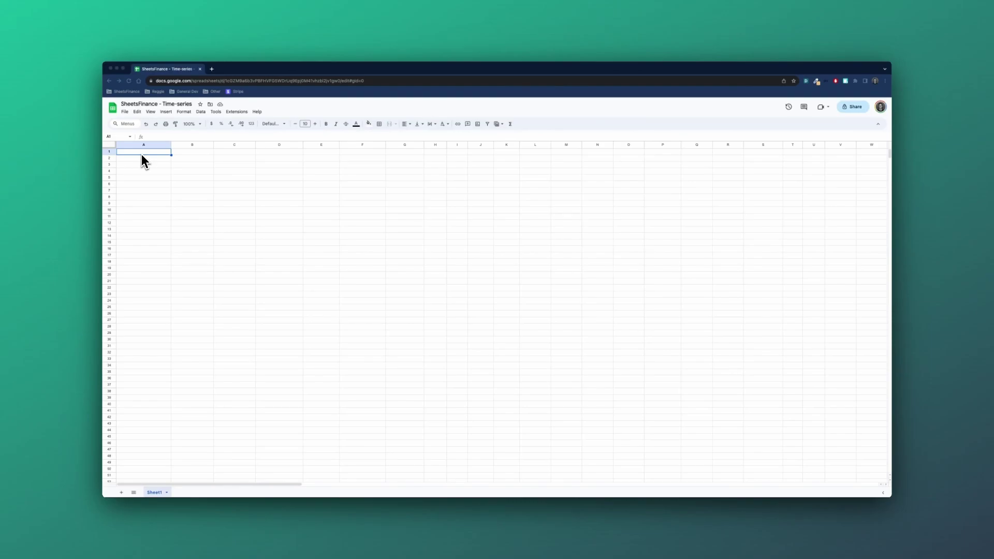
Step: Enter AAPL in cell A1 and open the SheetsFinance Function Generator with cell A2 selected
type("AAPL")
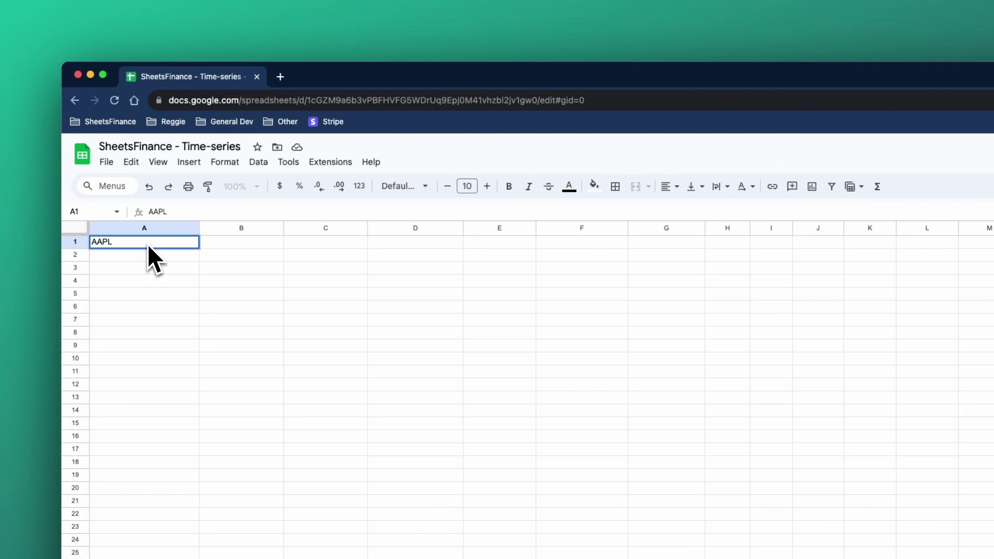
key("Return")
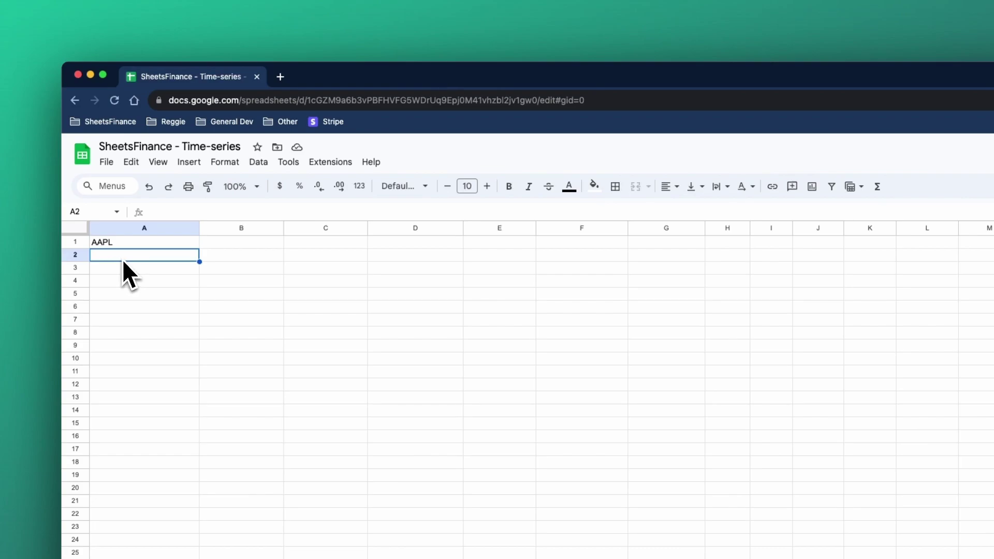
left_click(330, 161)
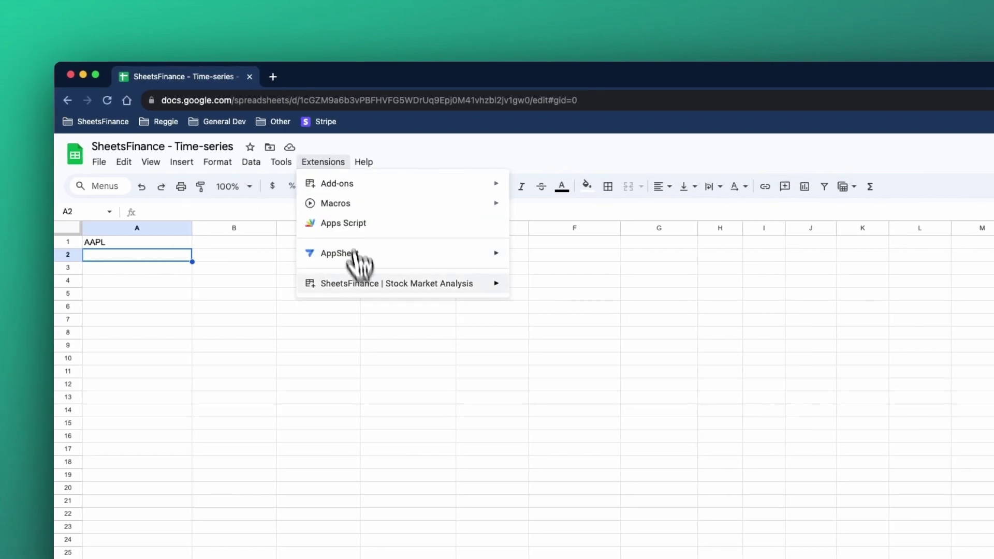
mouse_move(358, 285)
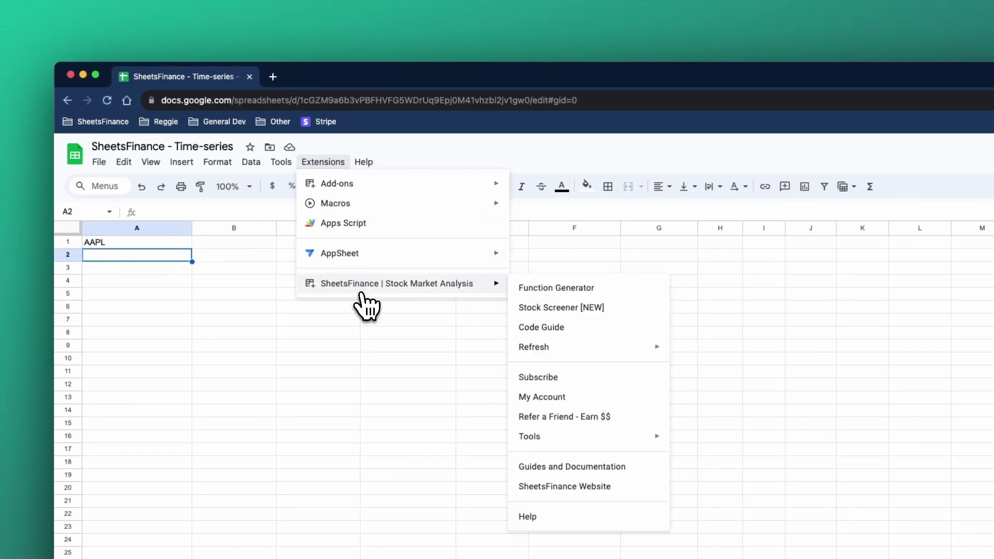
left_click(582, 290)
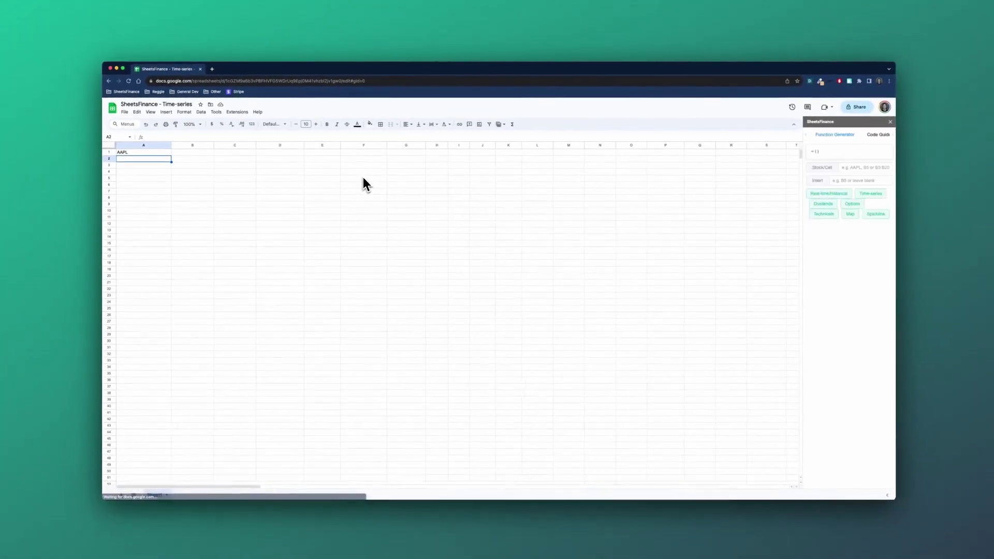
Step: Set up a time-series function for cell A1 with a Daily period and All metrics
left_click(859, 168)
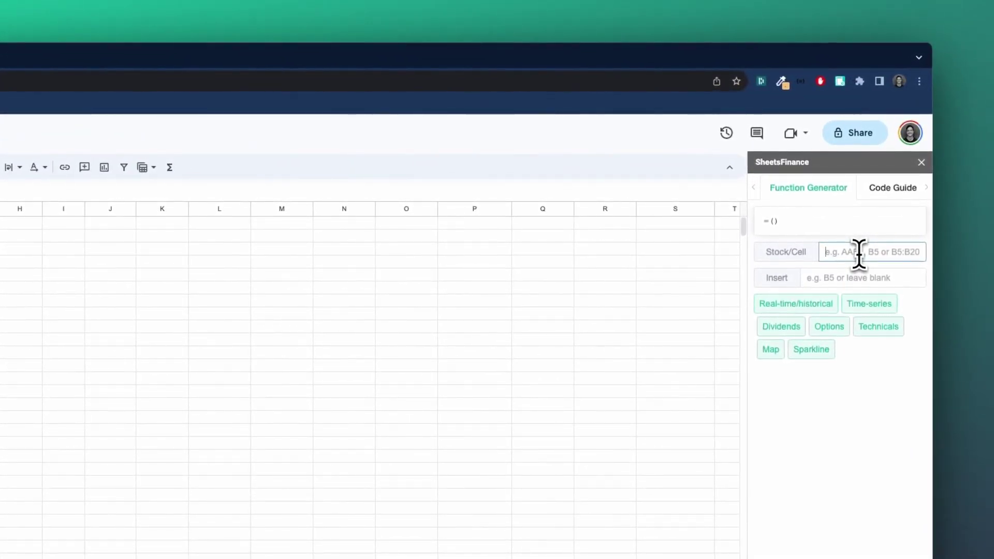
type("A")
left_click(877, 307)
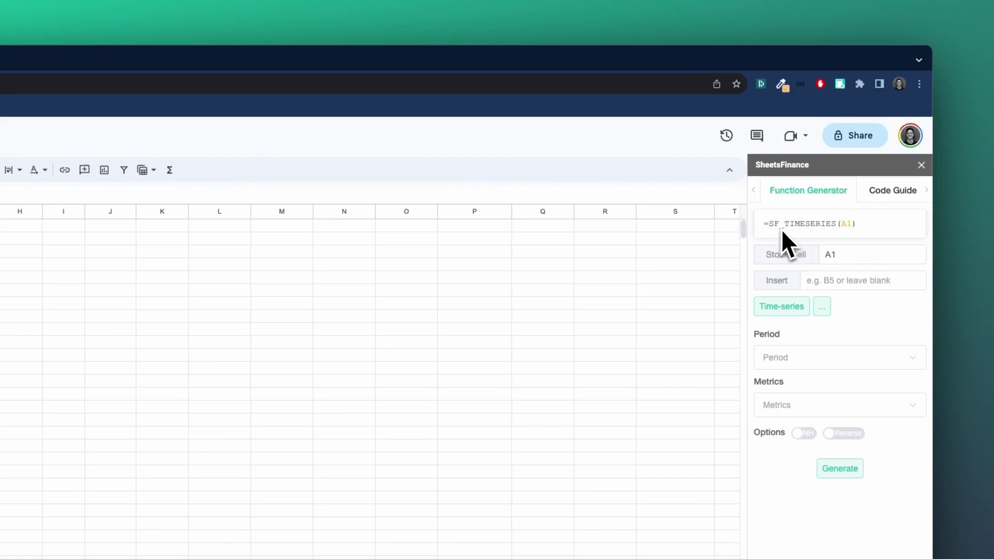
left_click(823, 360)
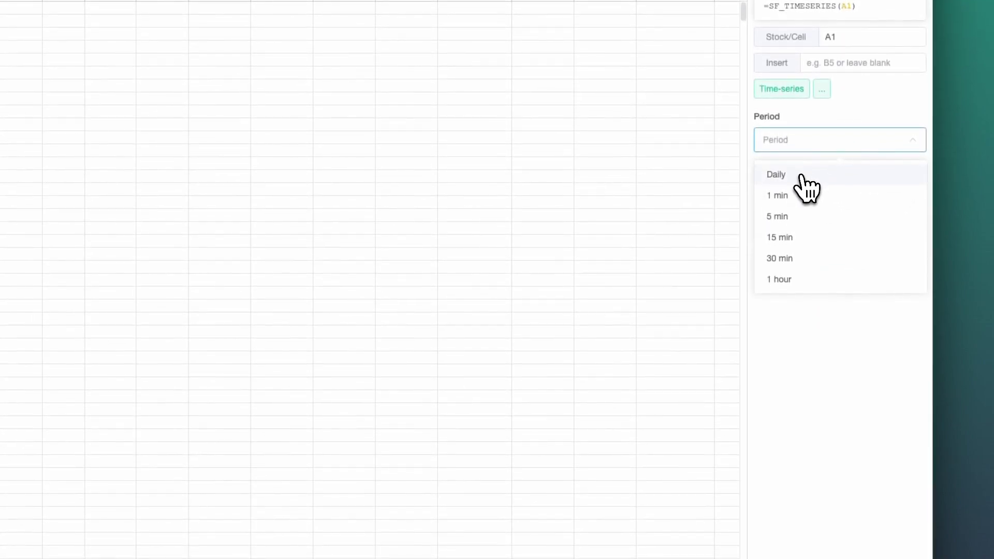
left_click(805, 179)
left_click(849, 190)
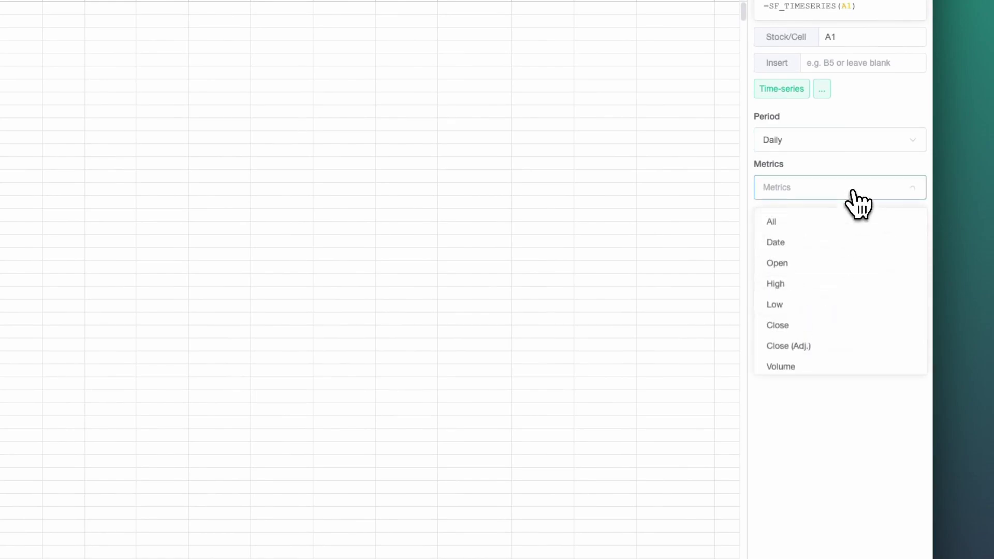
left_click(832, 223)
Step: Set the time-series date range to start on 01/01/2019 and end on 12/09/2023
left_click(895, 447)
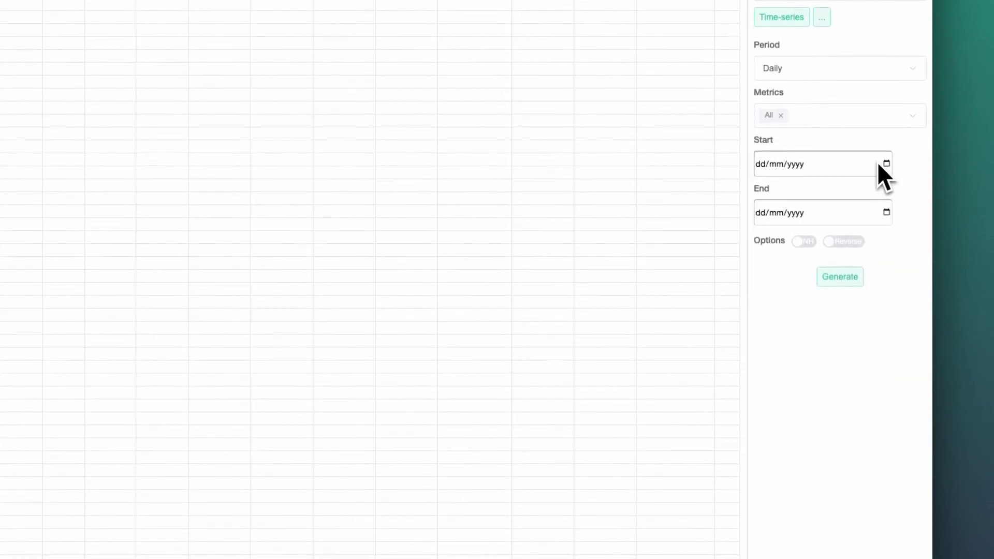
left_click(885, 164)
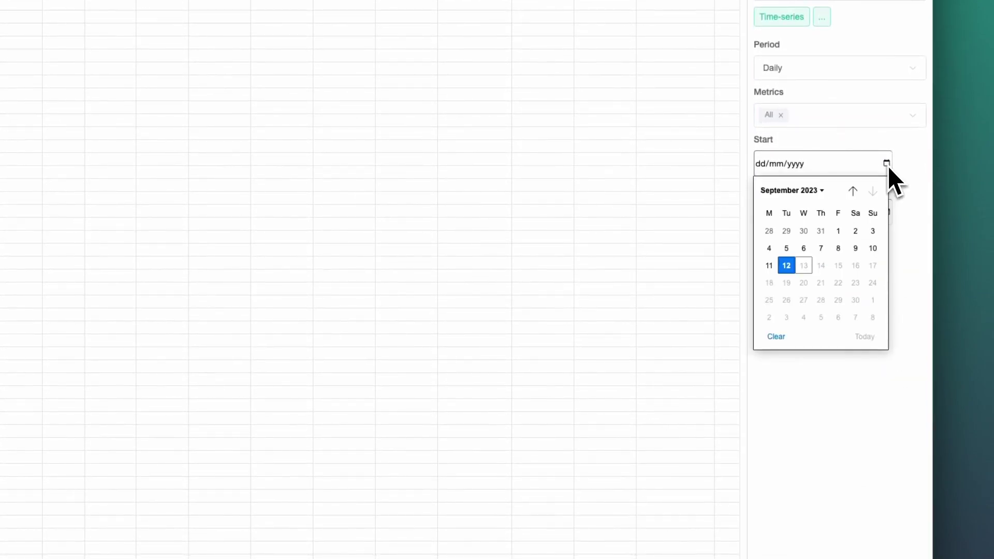
left_click(821, 193)
left_click(815, 210)
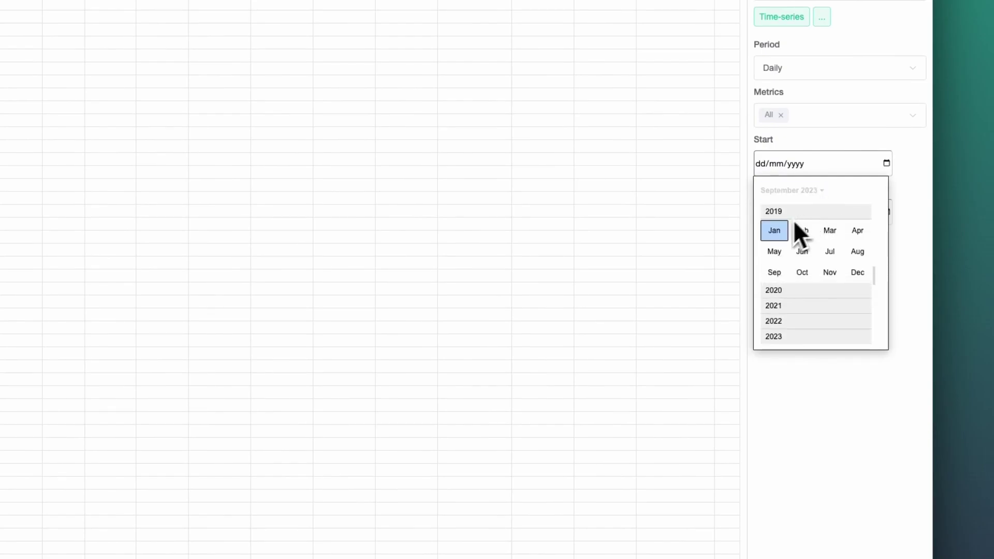
left_click(776, 229)
left_click(786, 231)
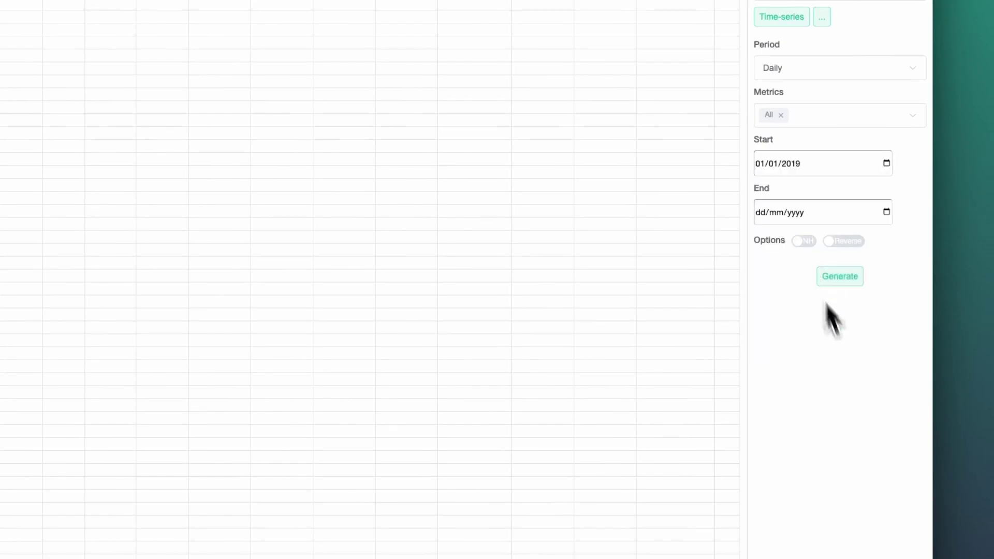
left_click(887, 212)
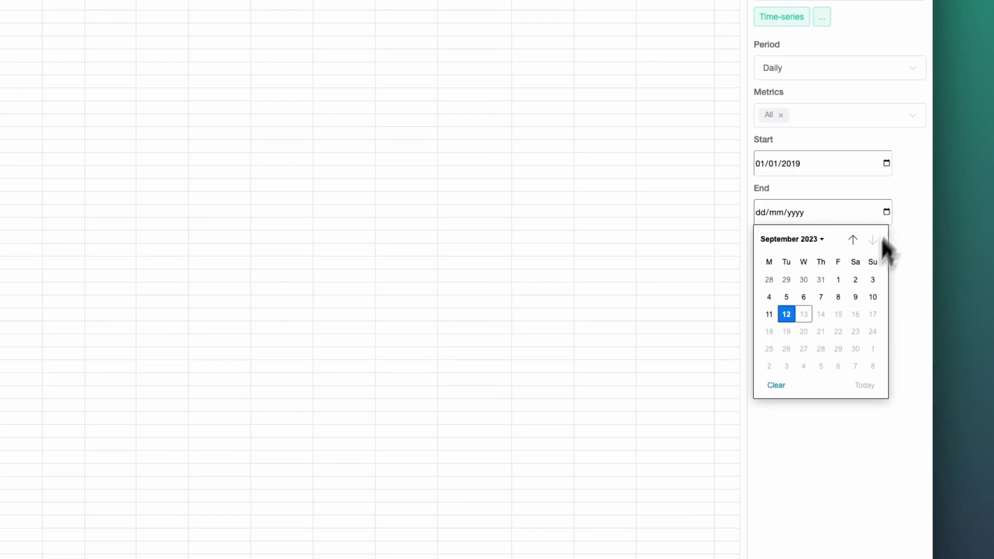
left_click(788, 319)
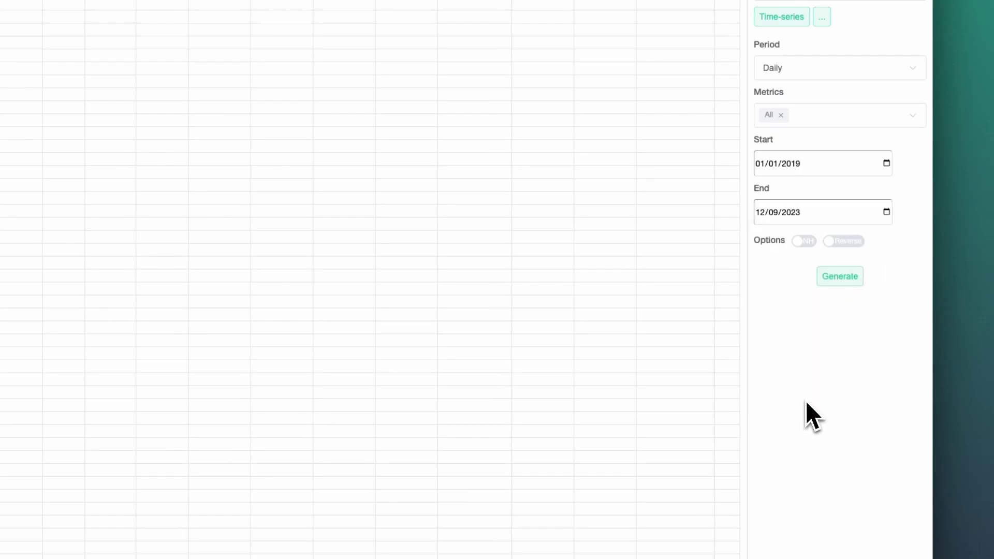
Step: Generate the time-series function into cell A2 and select that cell
left_click(848, 281)
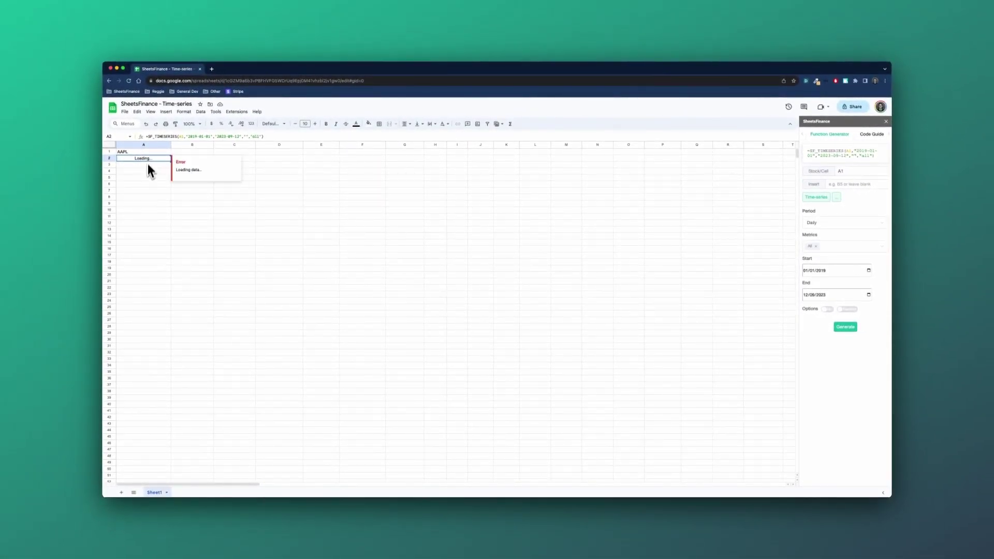
left_click(183, 216)
left_click(164, 158)
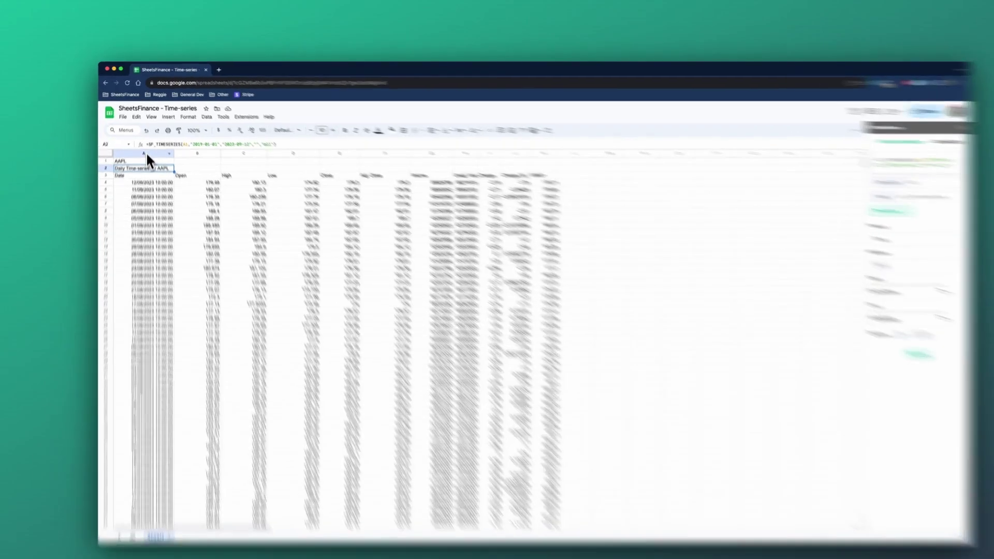
Step: Format column A as Date without the time and narrow the column
left_click(145, 145)
left_click(225, 161)
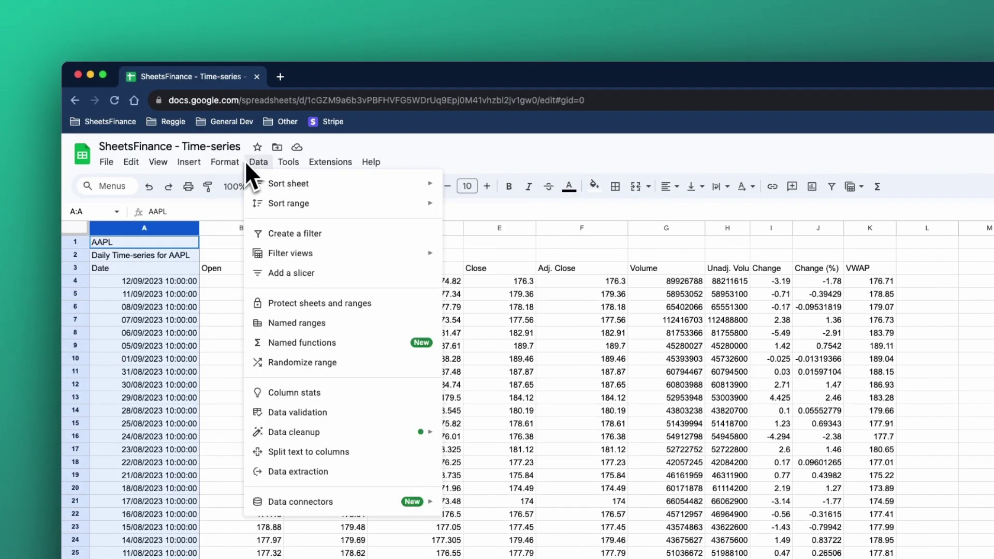
mouse_move(238, 214)
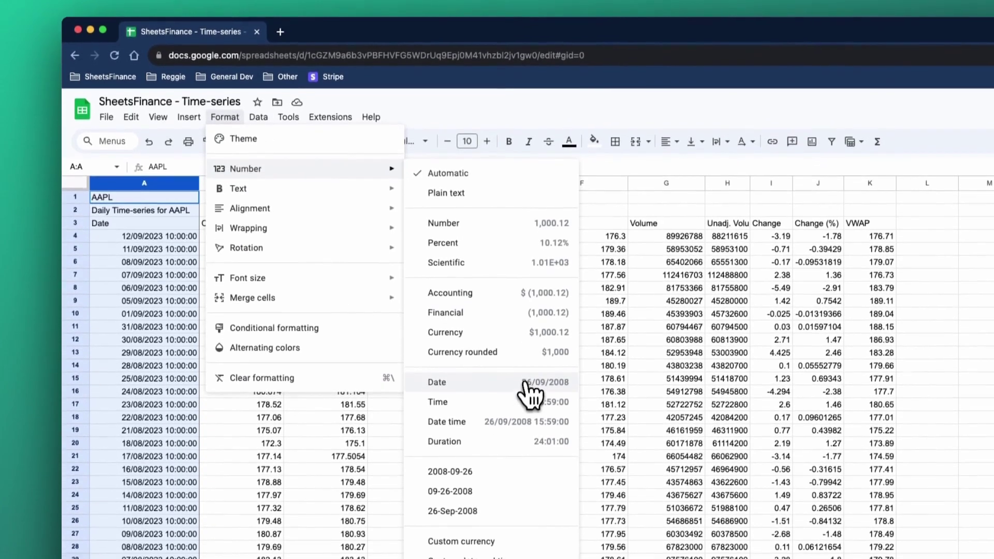
left_click(528, 430)
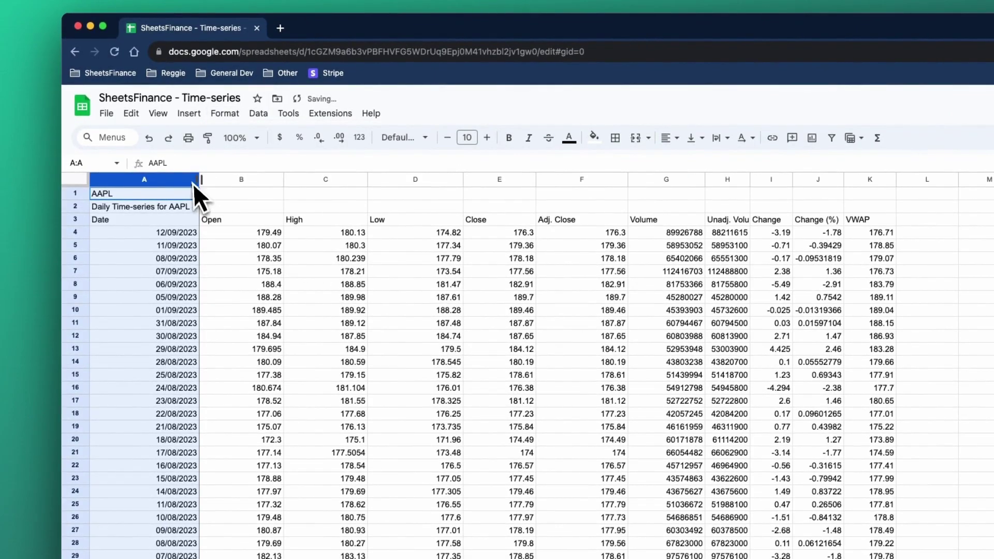
left_click_drag(199, 179, 162, 179)
left_click(206, 257)
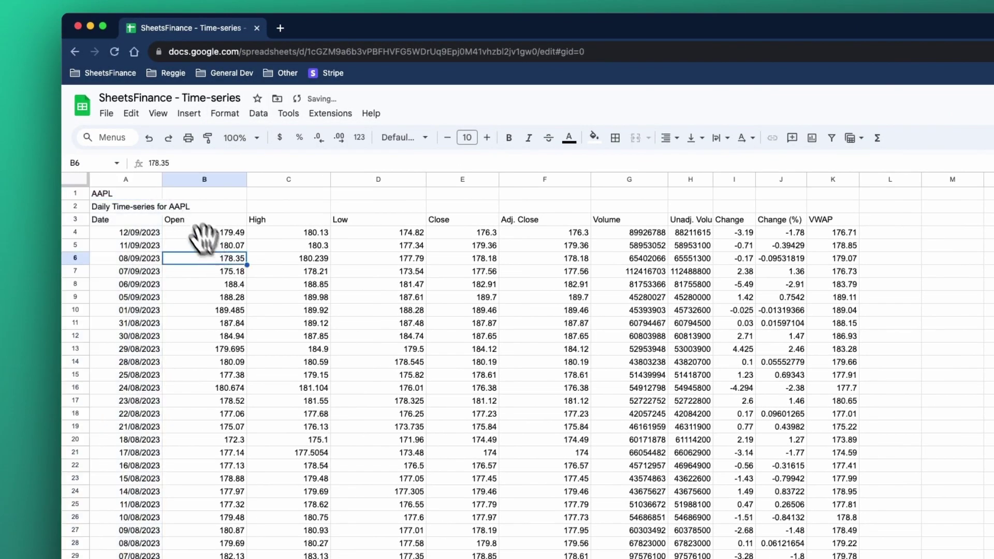
Step: Insert a chart from columns A through K and move it onto the empty cells beside the data
left_click(124, 180)
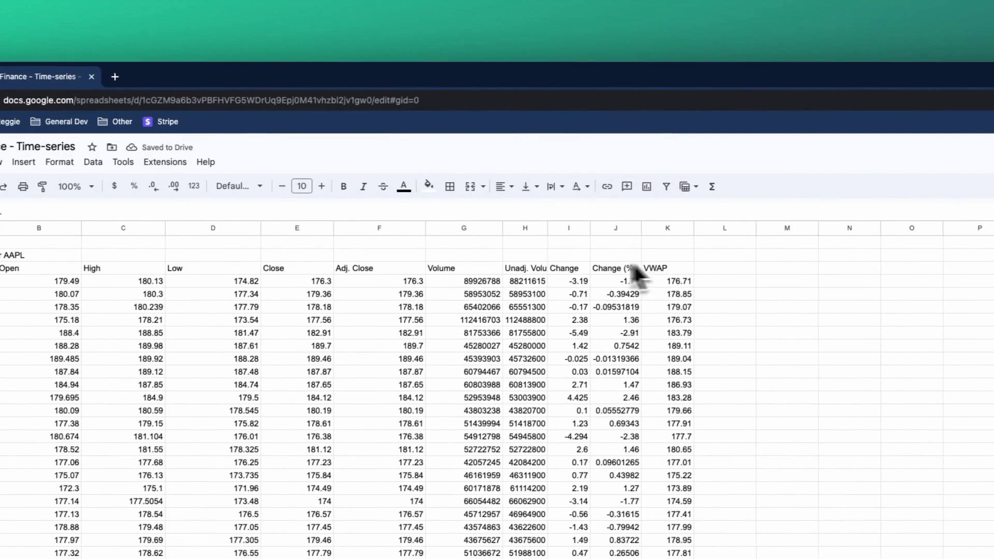
left_click(812, 228, "shift")
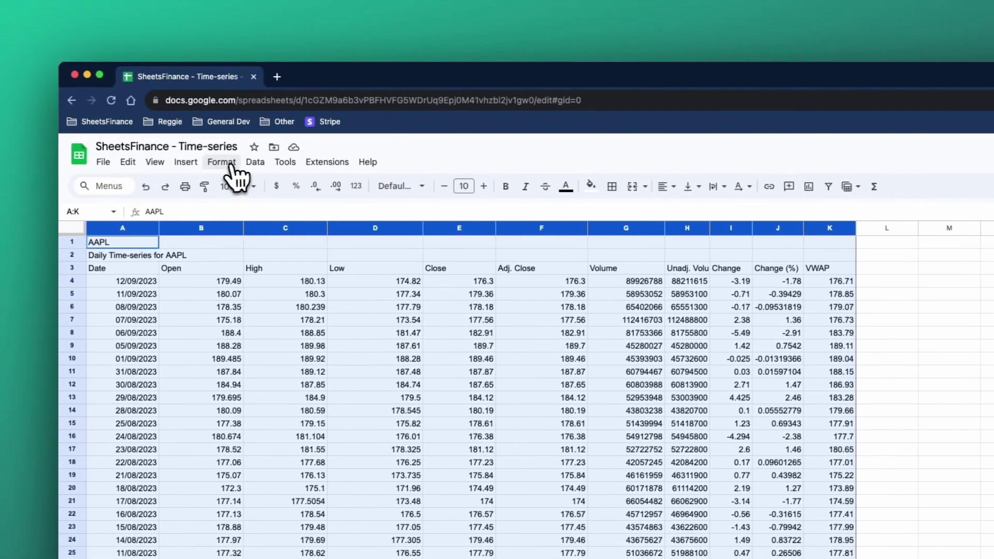
left_click(187, 163)
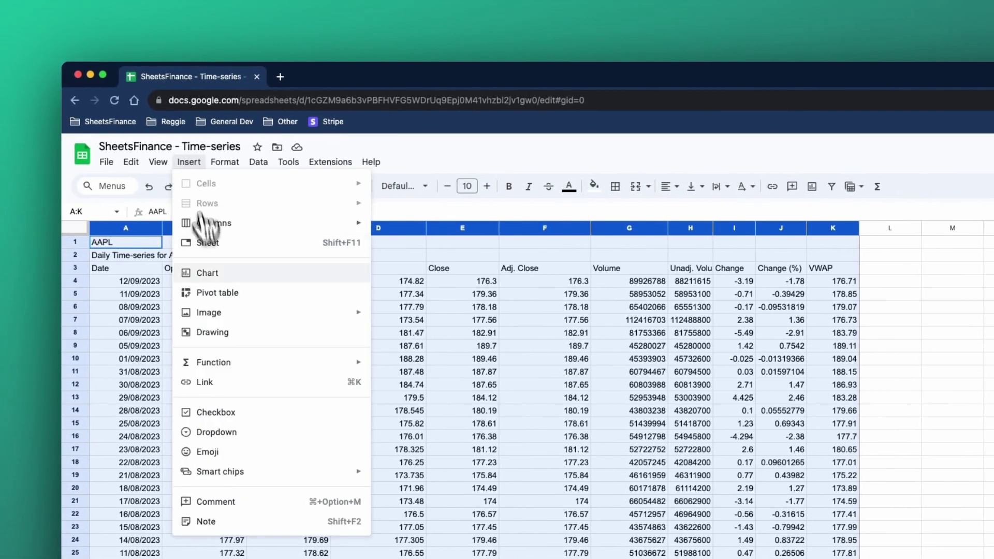
left_click(212, 272)
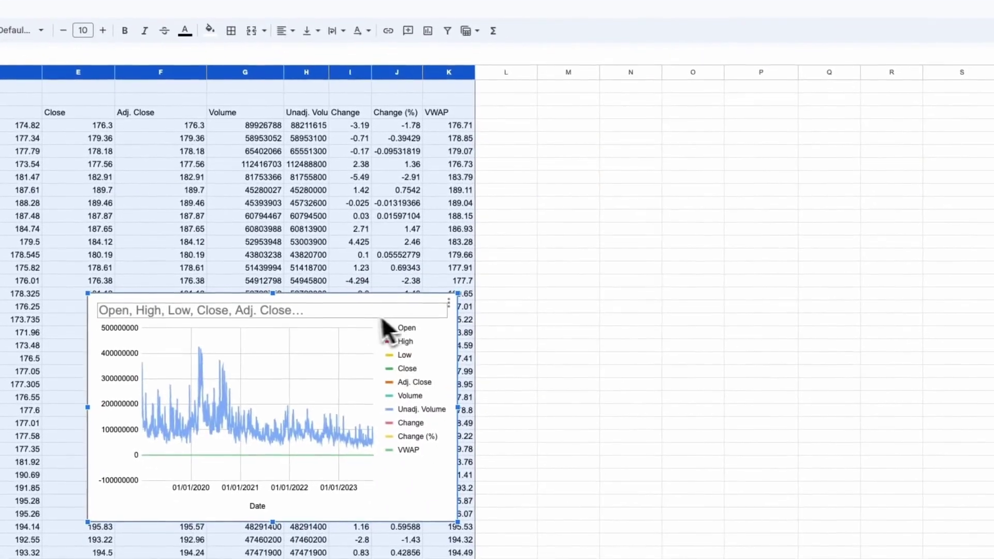
left_click_drag(365, 305, 541, 276)
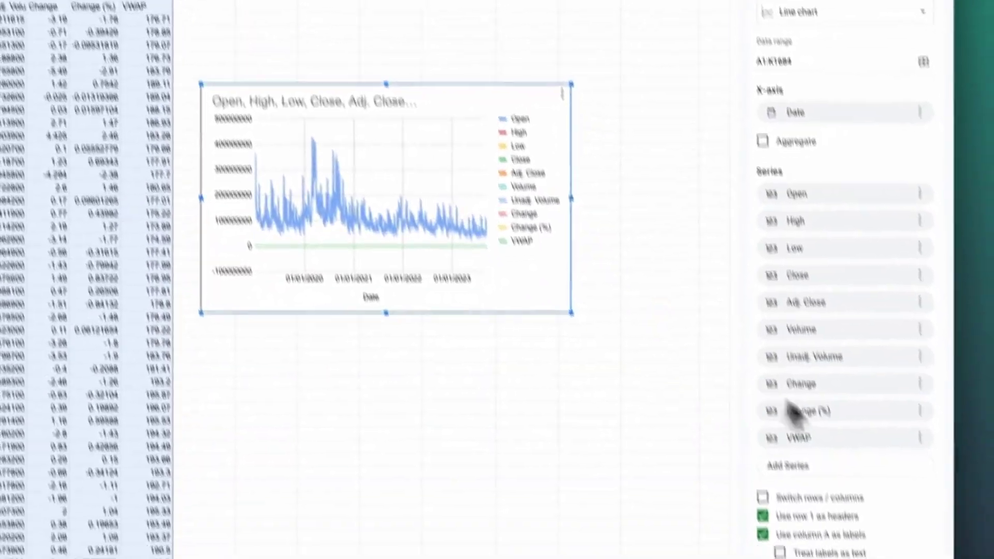
Step: Remove the VWAP, Change (%) and Change series from the chart
left_click(899, 377)
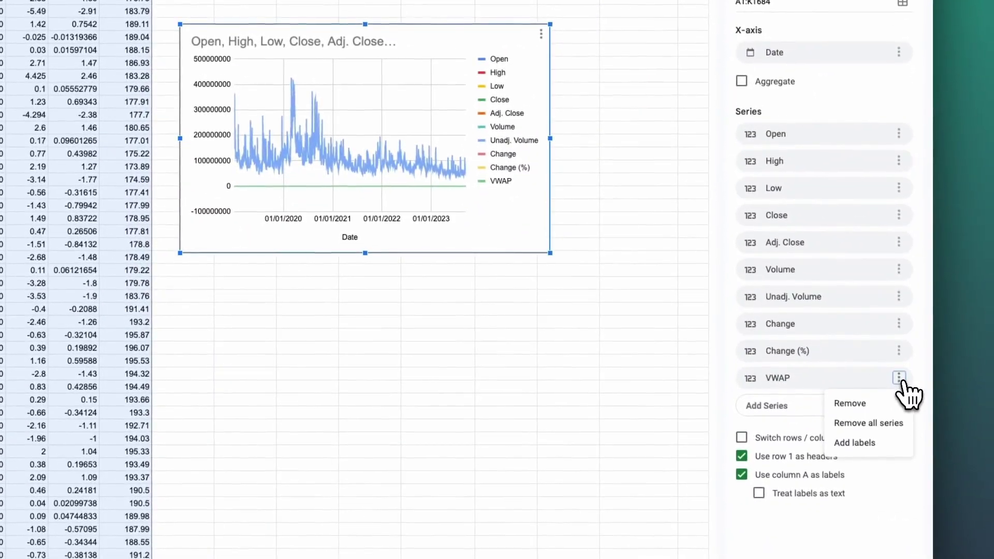
left_click(880, 404)
left_click(899, 351)
left_click(883, 377)
left_click(900, 323)
left_click(883, 351)
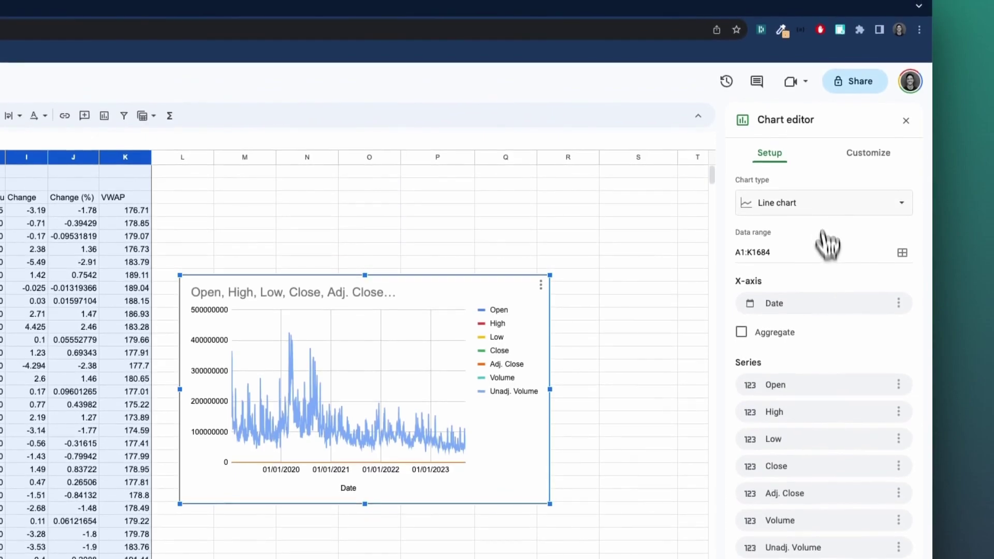
Step: Change the chart type to Combo chart and assign the Volume series to the right axis
left_click(850, 212)
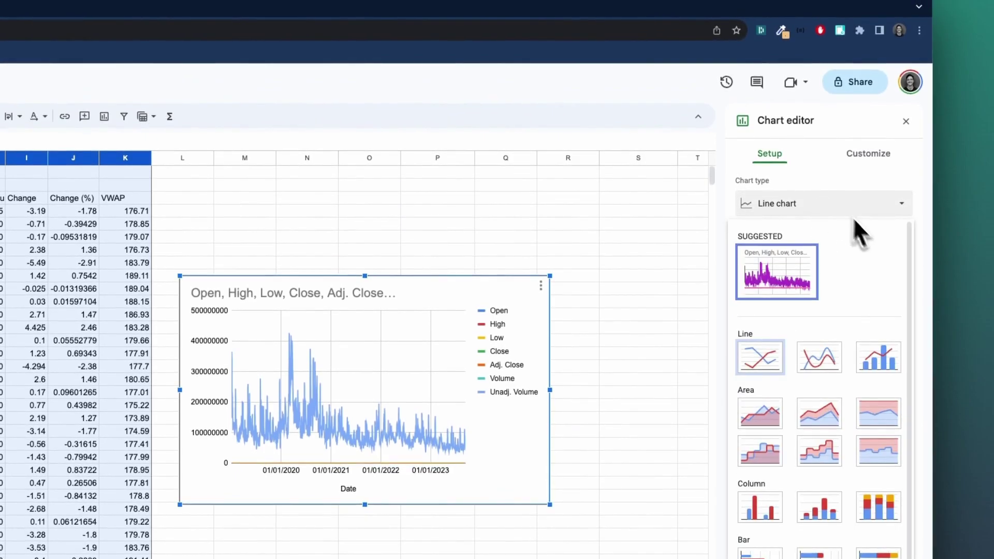
left_click(878, 360)
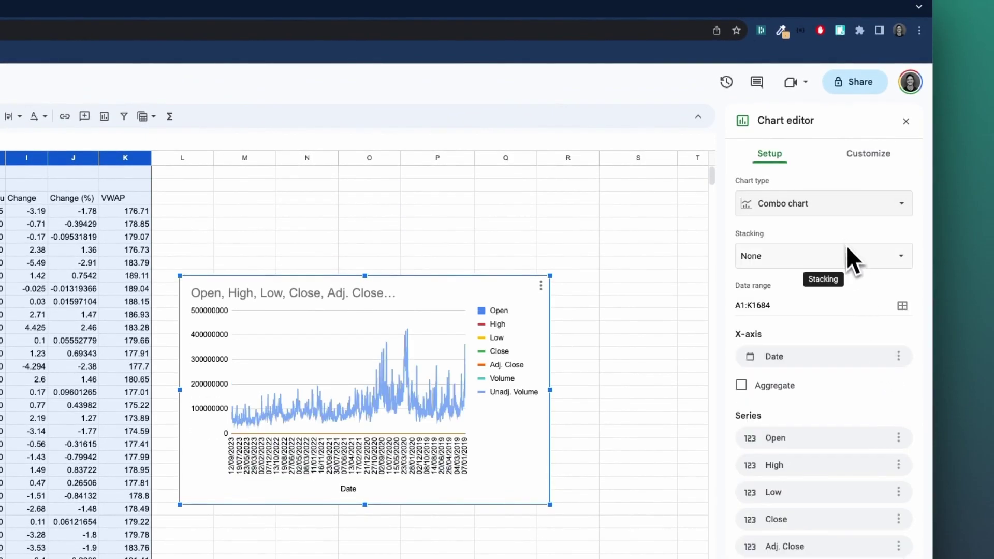
left_click(870, 154)
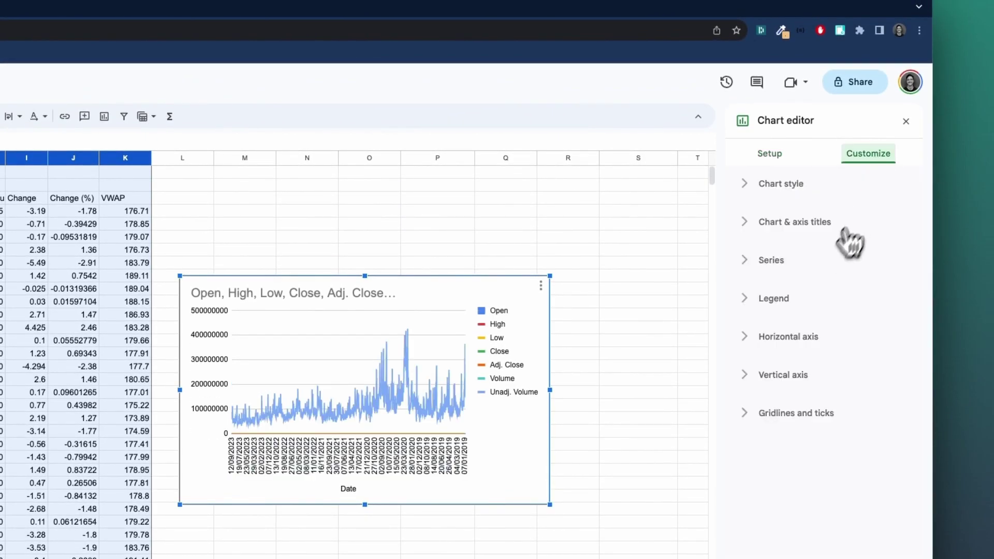
left_click(782, 272)
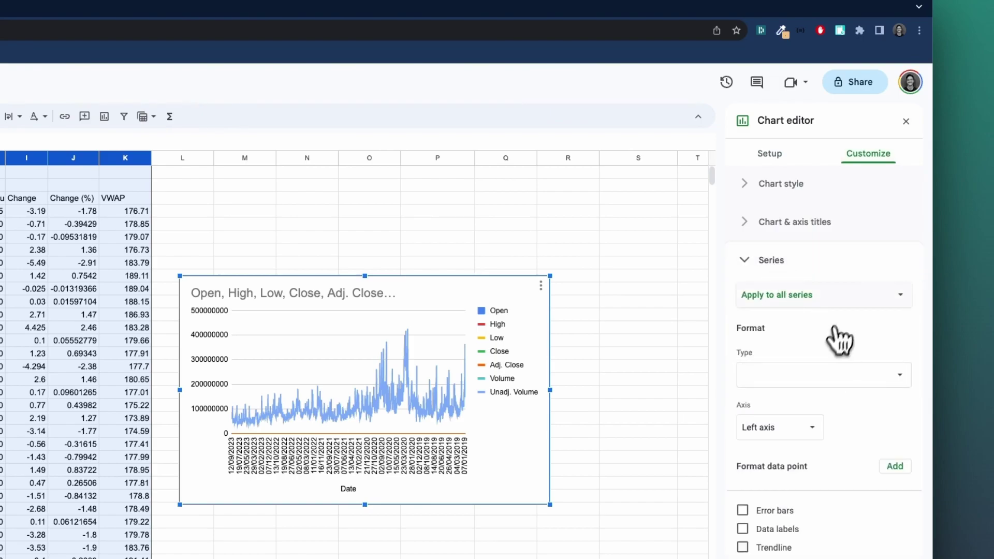
left_click(851, 300)
left_click(821, 410)
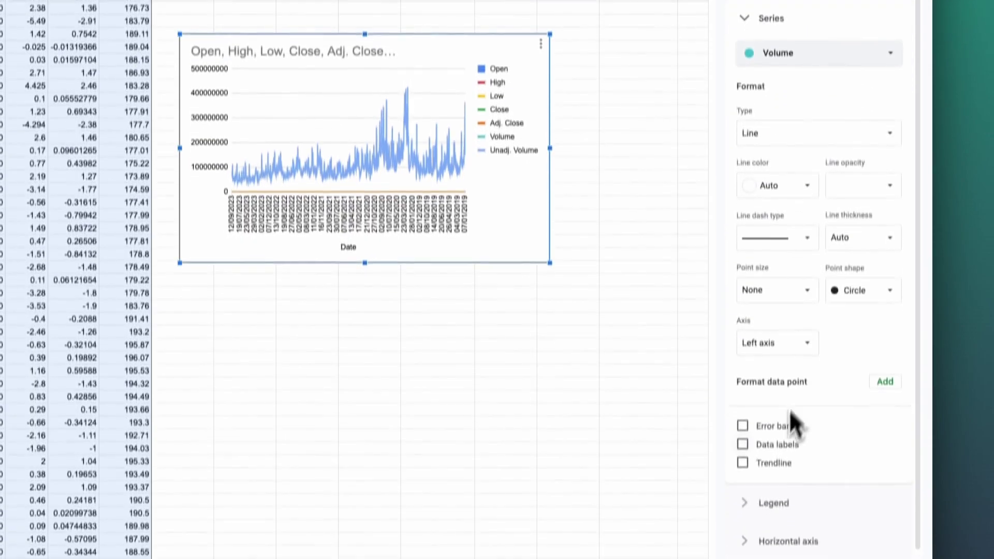
left_click(777, 344)
left_click(784, 362)
Step: Assign the Unadj. Volume series to the right axis
left_click(859, 59)
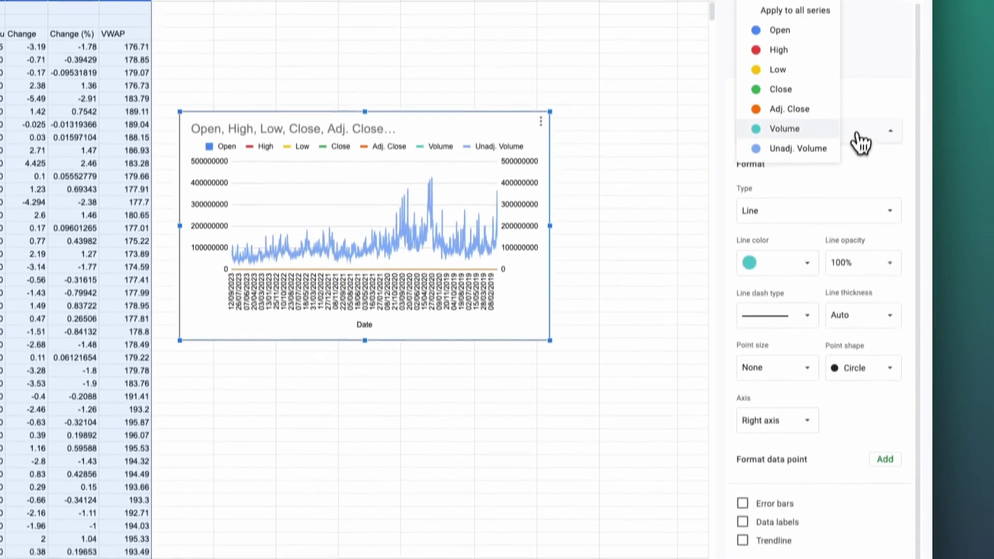
left_click(836, 148)
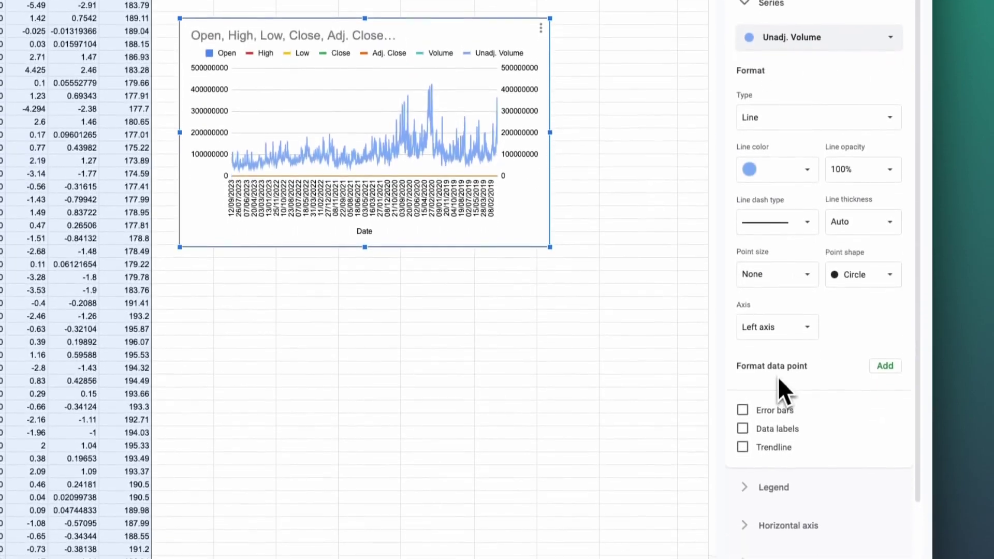
left_click(785, 329)
left_click(782, 343)
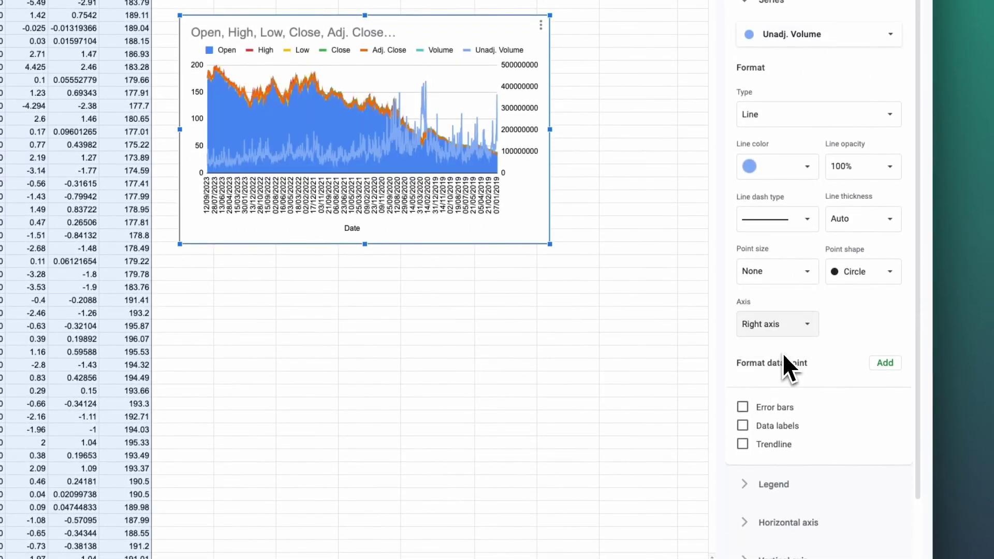
Step: Change the Open series type from columns to Line
left_click(828, 33)
left_click(803, 170)
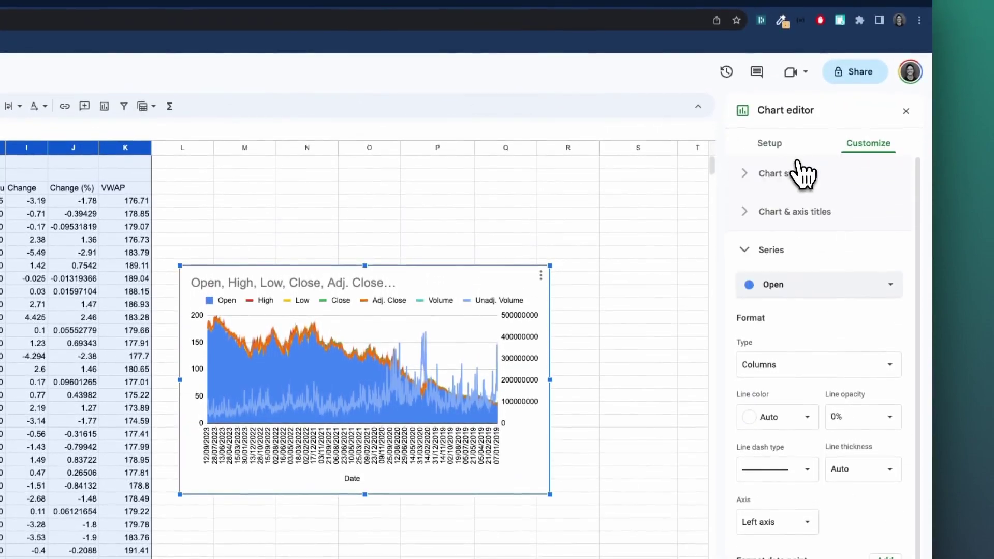
left_click(854, 365)
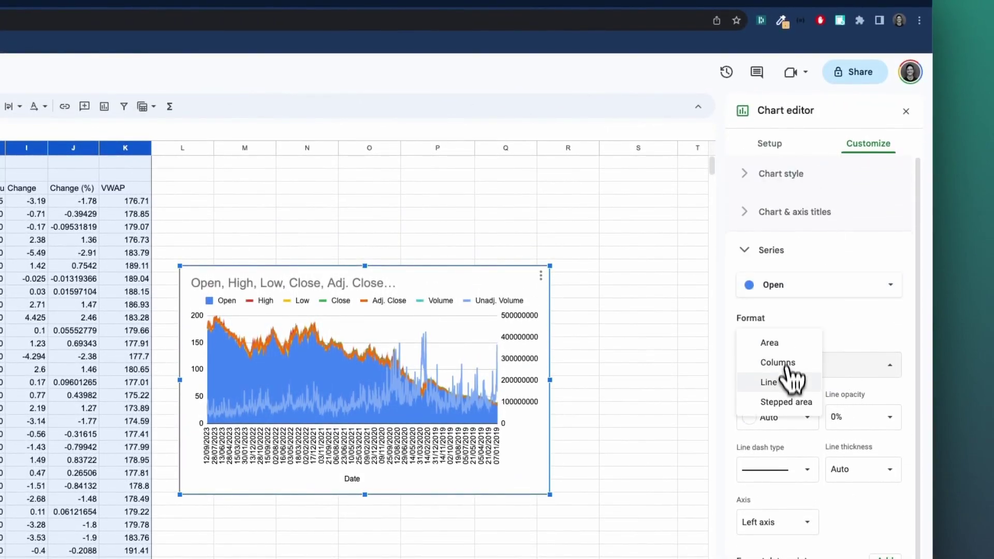
left_click(790, 386)
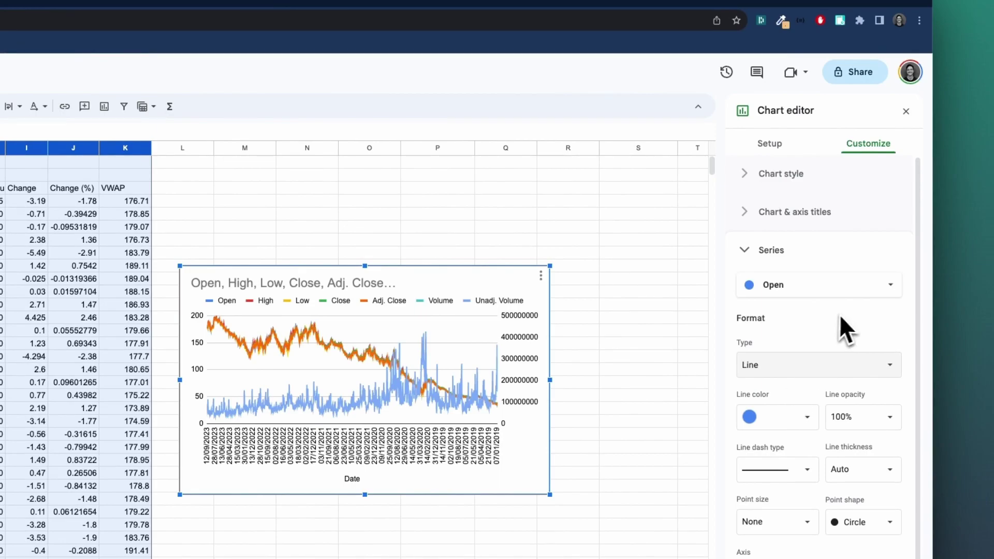
Step: Set both the Volume and Unadj. Volume series to the Columns type
left_click(848, 288)
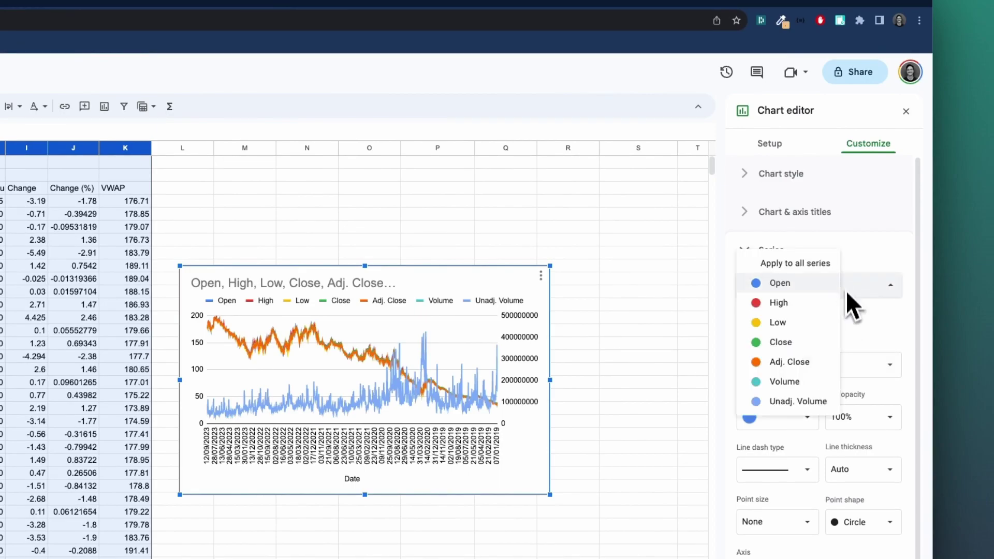
left_click(808, 382)
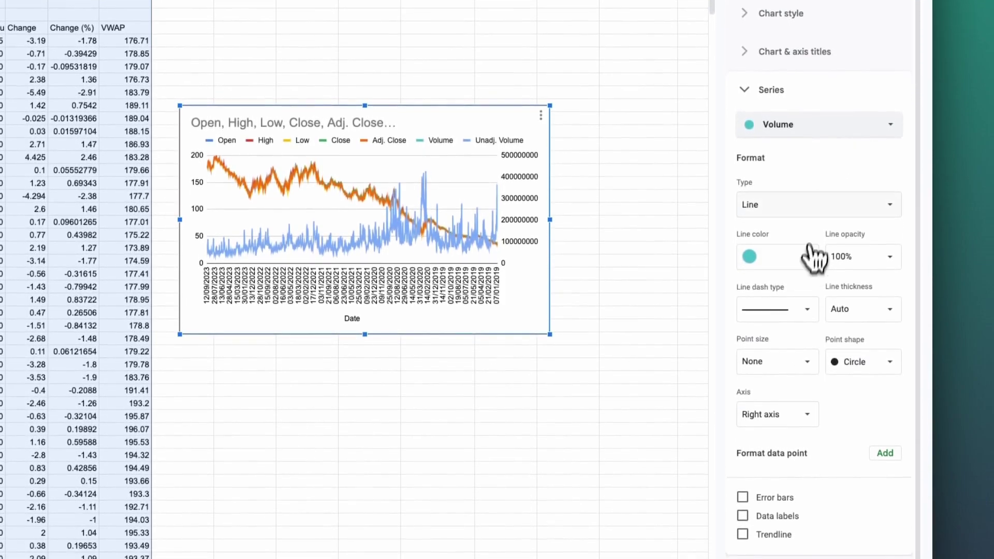
left_click(819, 210)
left_click(811, 184)
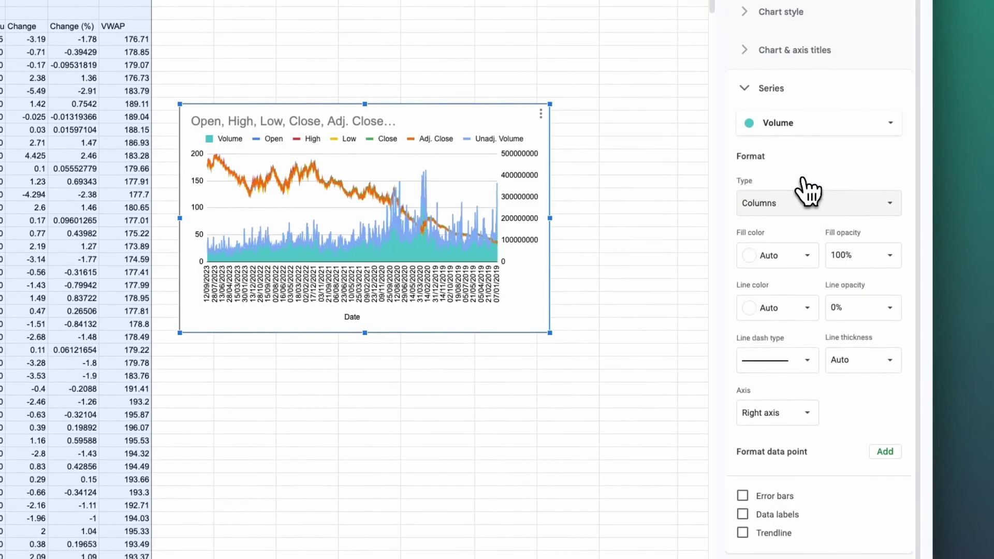
left_click(823, 125)
left_click(829, 136)
left_click(818, 207)
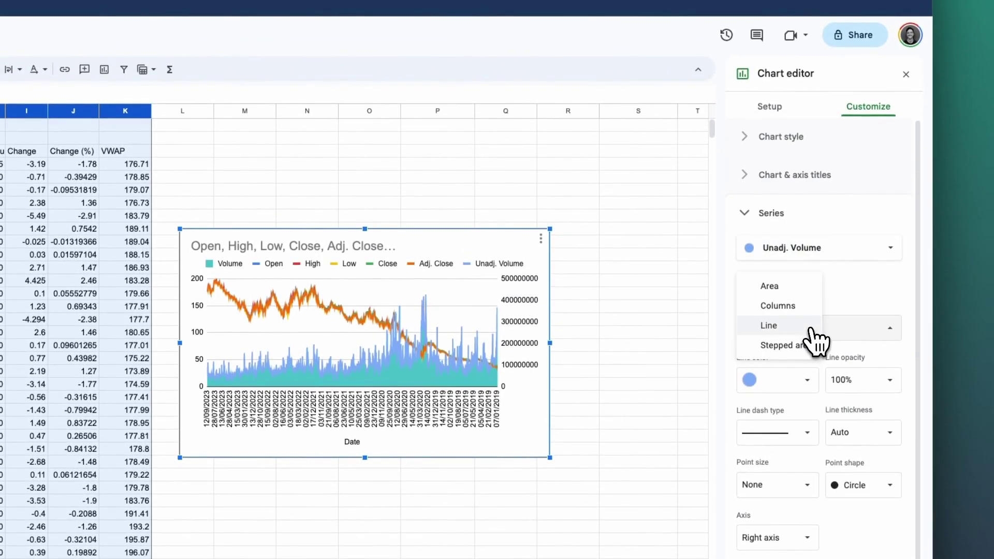
left_click(808, 305)
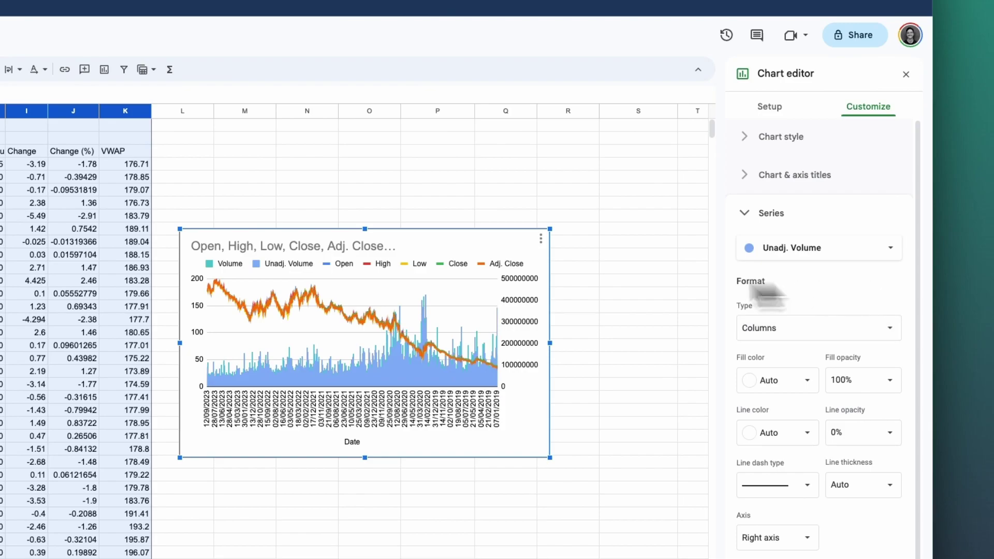
Step: Enlarge the combo chart and reposition it on the empty cells beside the VWAP column
left_click_drag(491, 239, 346, 210)
left_click_drag(514, 372, 627, 439)
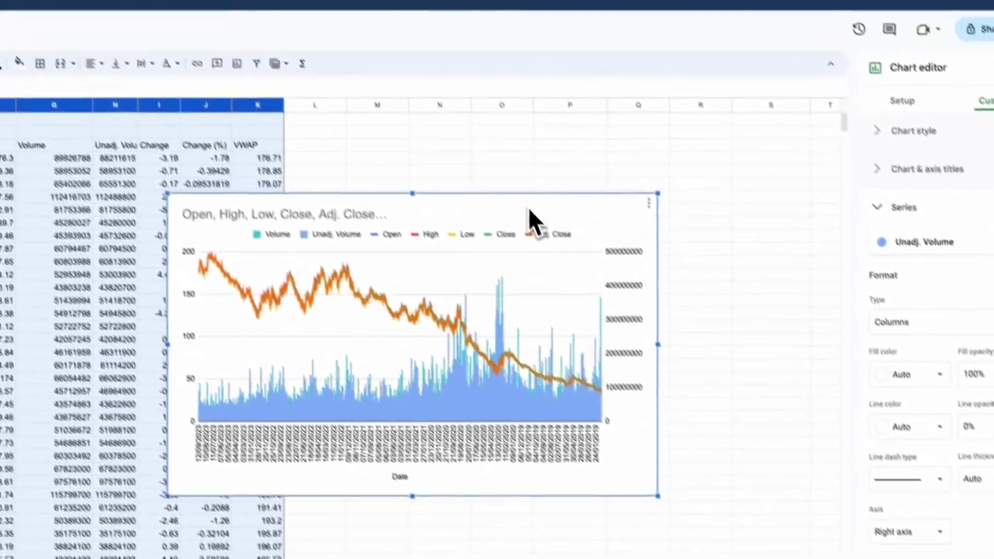
left_click_drag(518, 198, 654, 180)
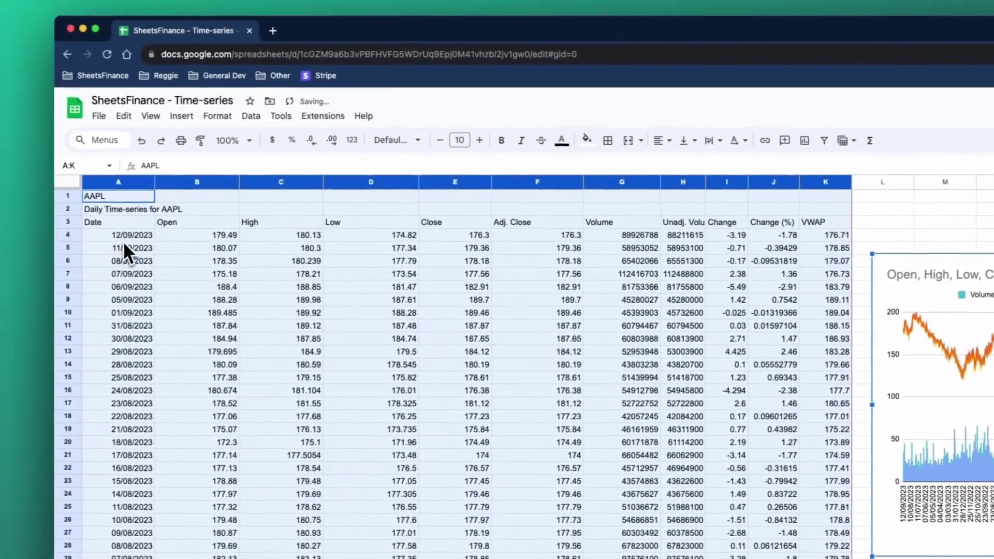
left_click(97, 236)
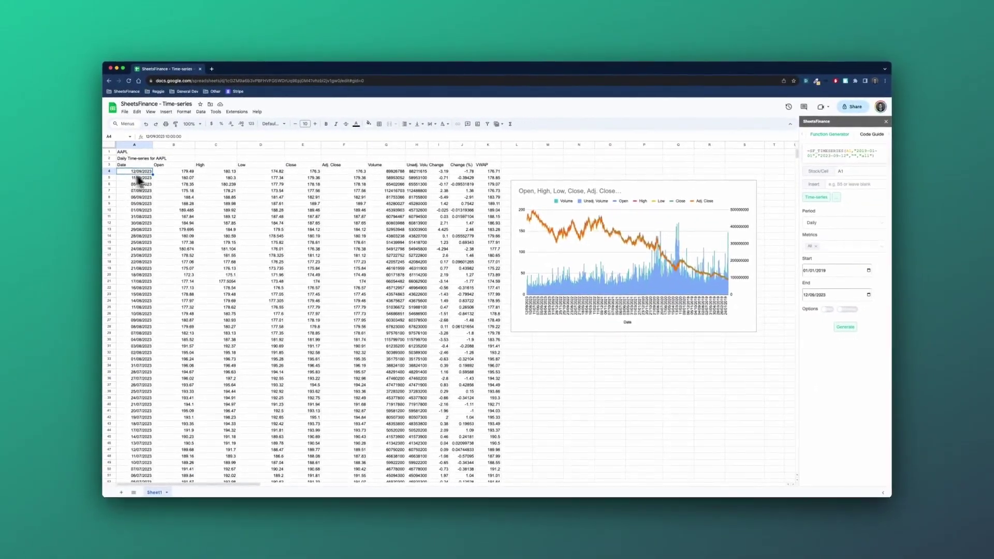
left_click(672, 195)
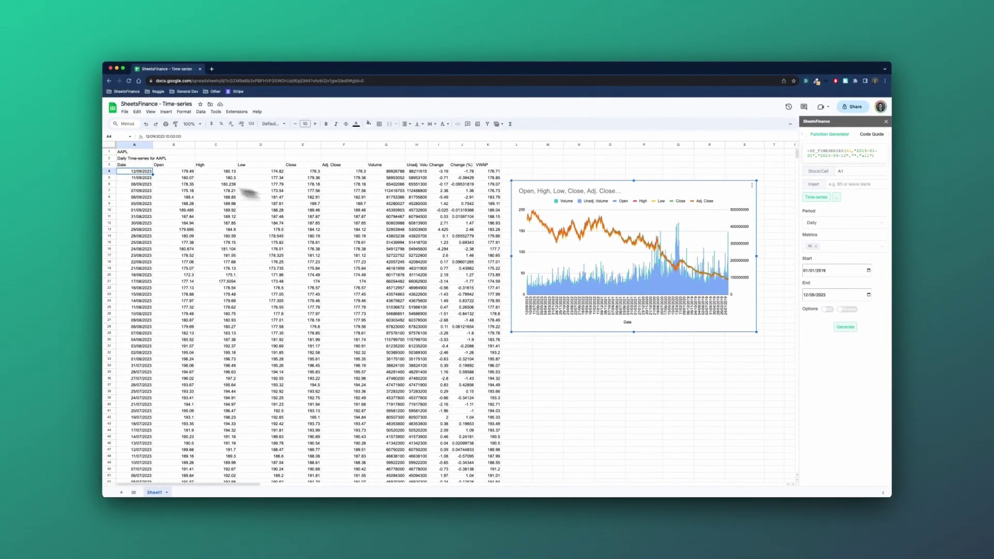
Step: Regenerate the time series in A2 with the Reverse option enabled, and enlarge the chart slightly
left_click(129, 158)
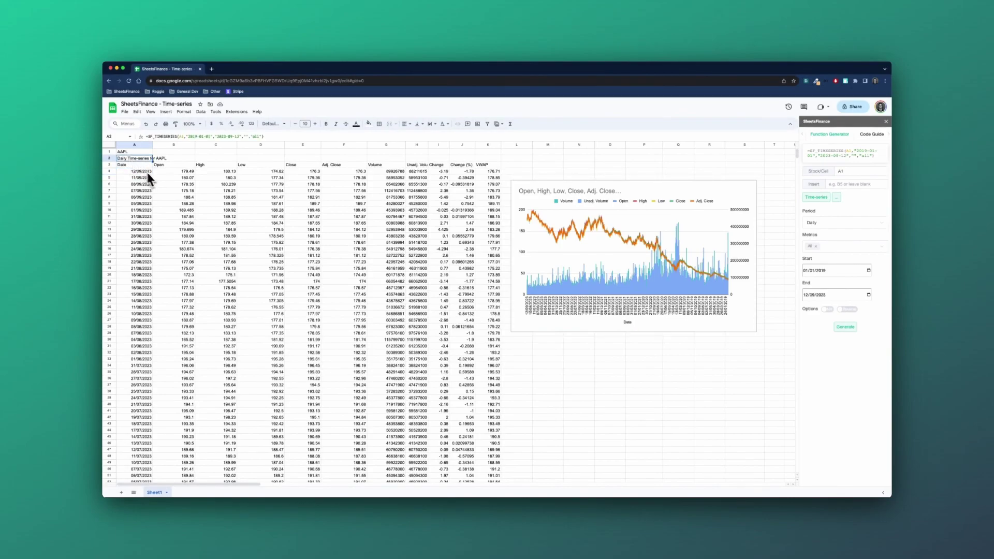
left_click(848, 310)
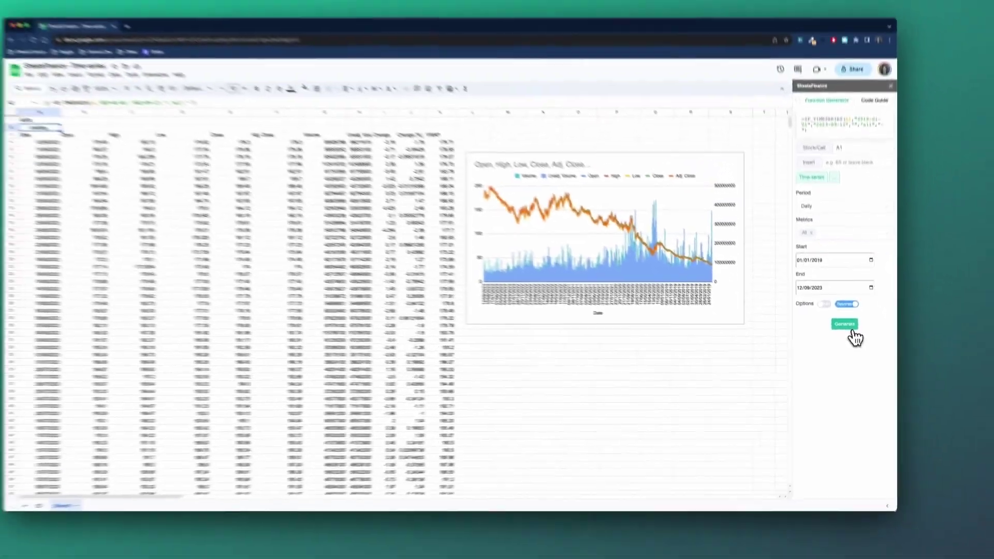
left_click(848, 278)
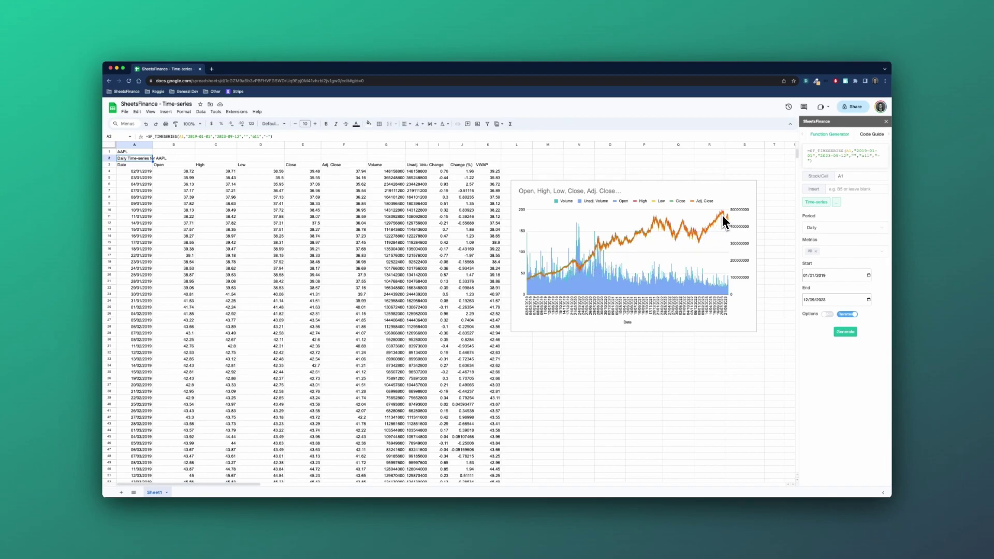
left_click(521, 334)
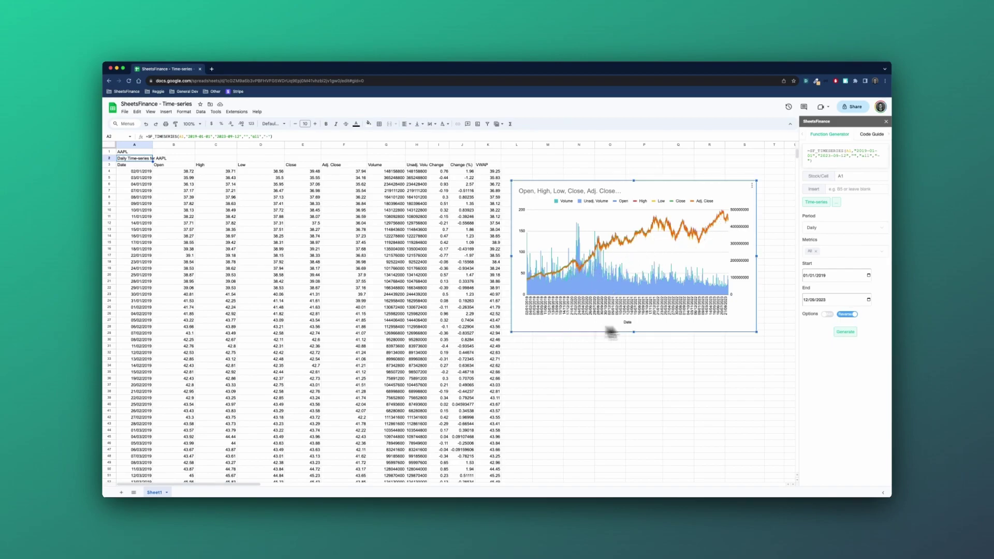
left_click_drag(756, 332, 770, 340)
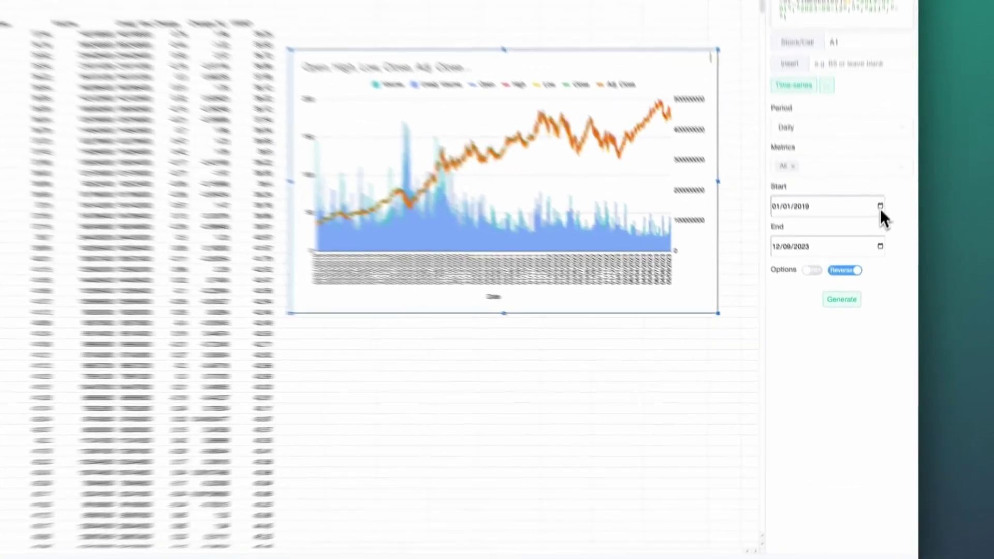
Step: Set the time-series start date to 01/01/2007 and regenerate the function
left_click(869, 275)
left_click(808, 200)
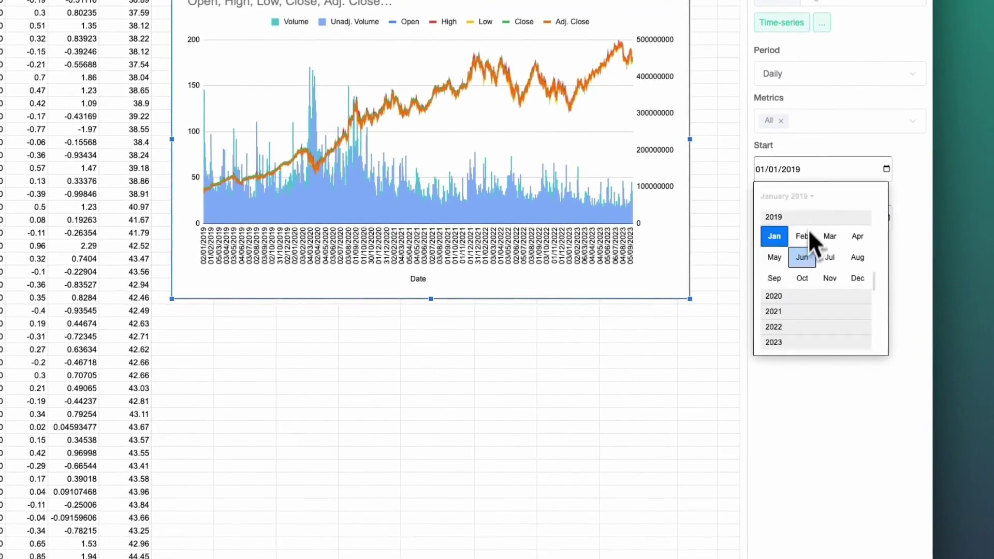
scroll(803, 251, "up", 2)
scroll(803, 253, "up", 5)
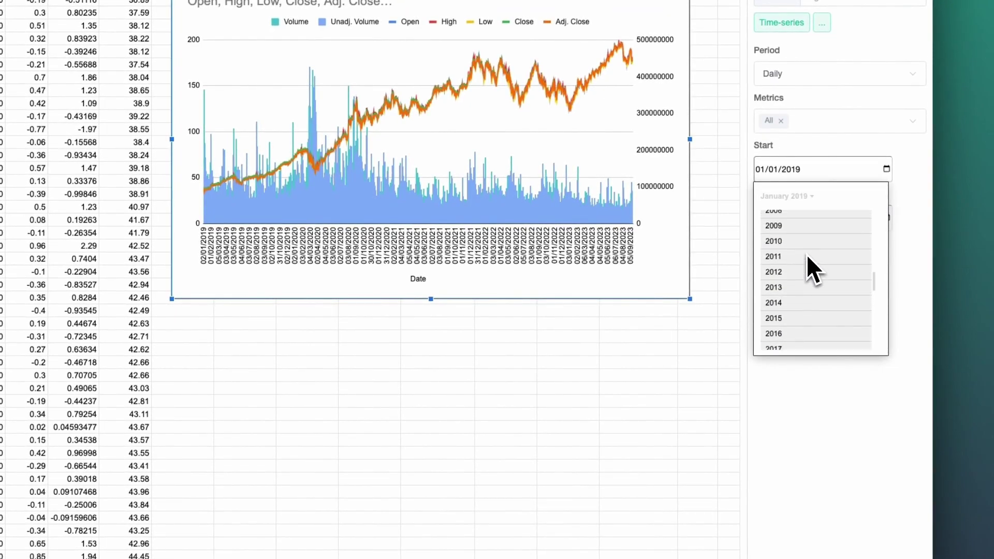
left_click(799, 231)
left_click(798, 234)
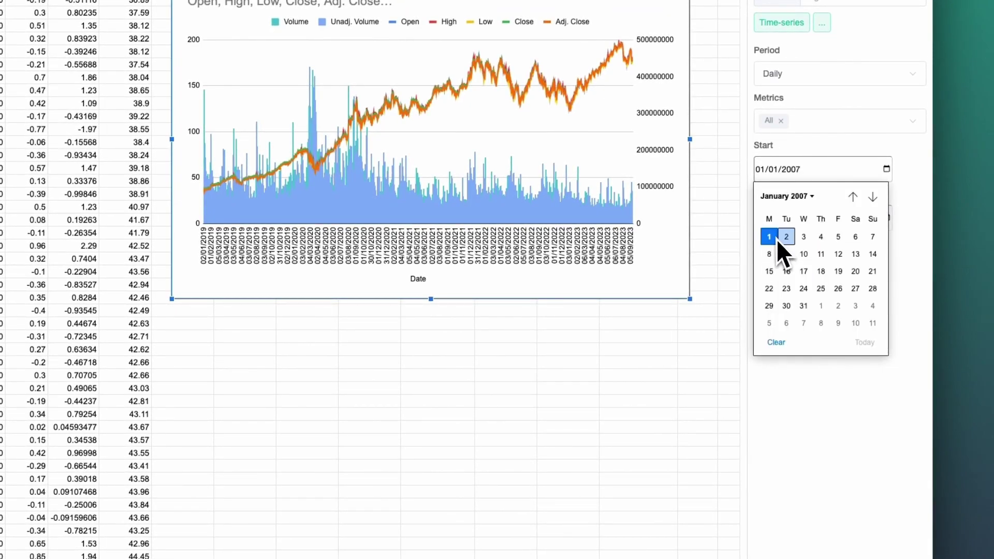
left_click(772, 235)
left_click(836, 283)
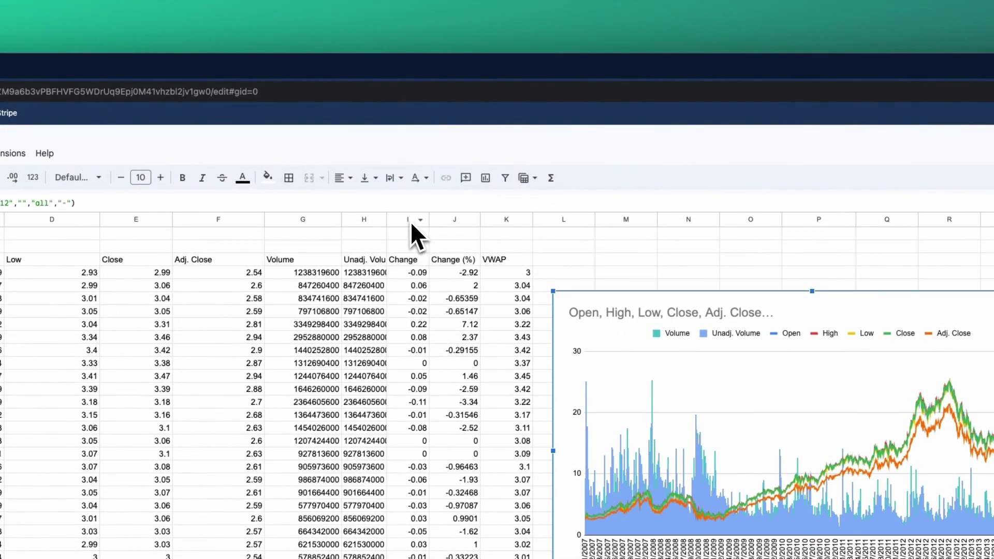
left_click(406, 335)
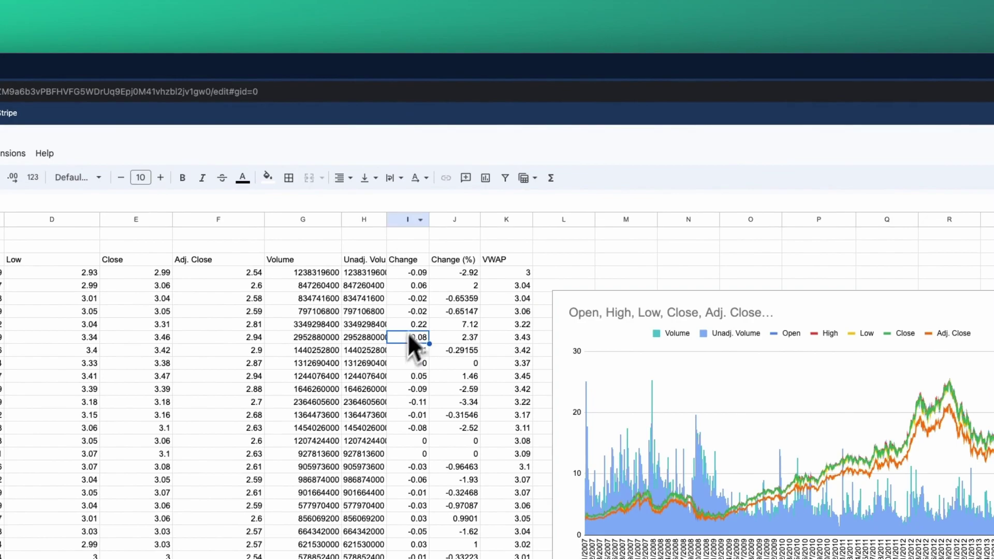
left_click(517, 337)
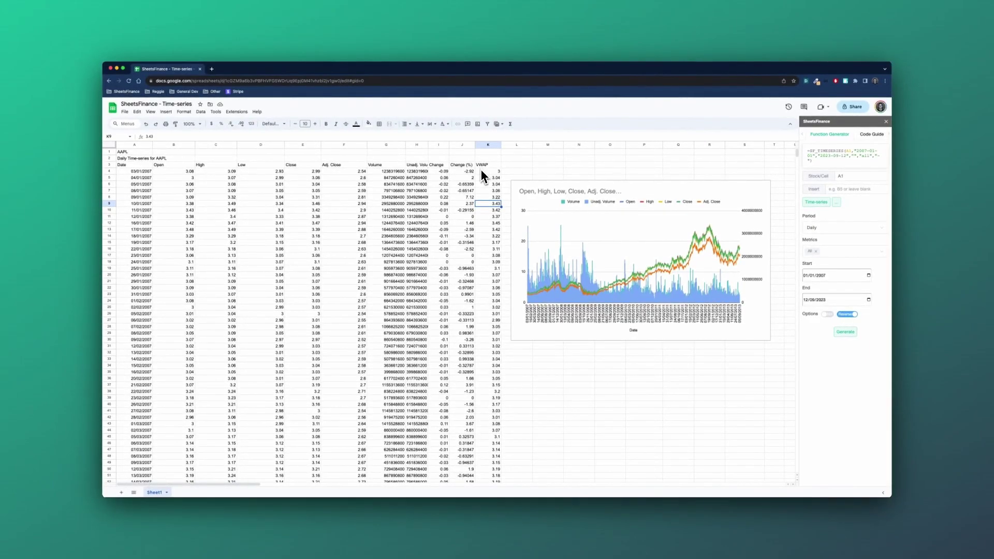
left_click(684, 190)
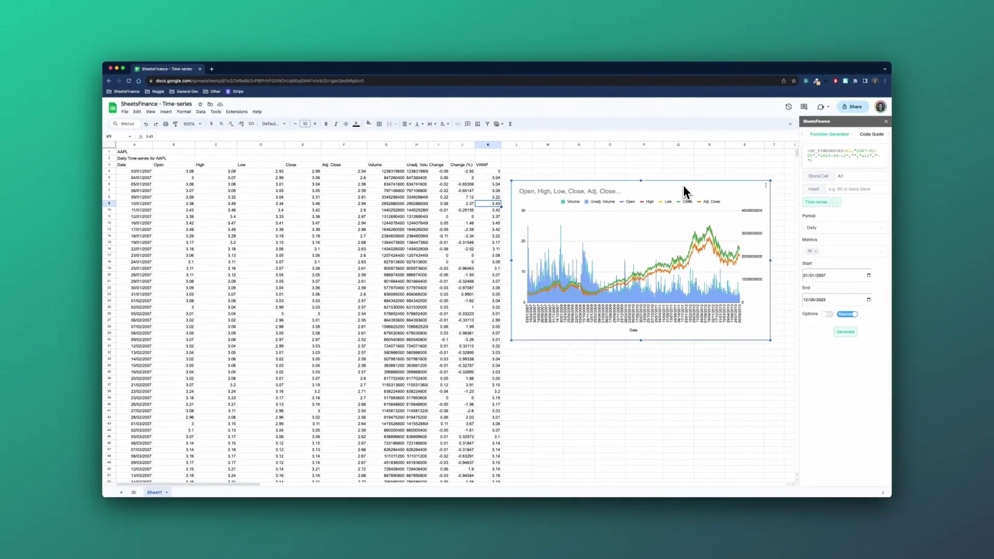
Step: Replace the "all" metric in the SF_TIMESERIES formula in A2 with "date&close"
left_click(133, 159)
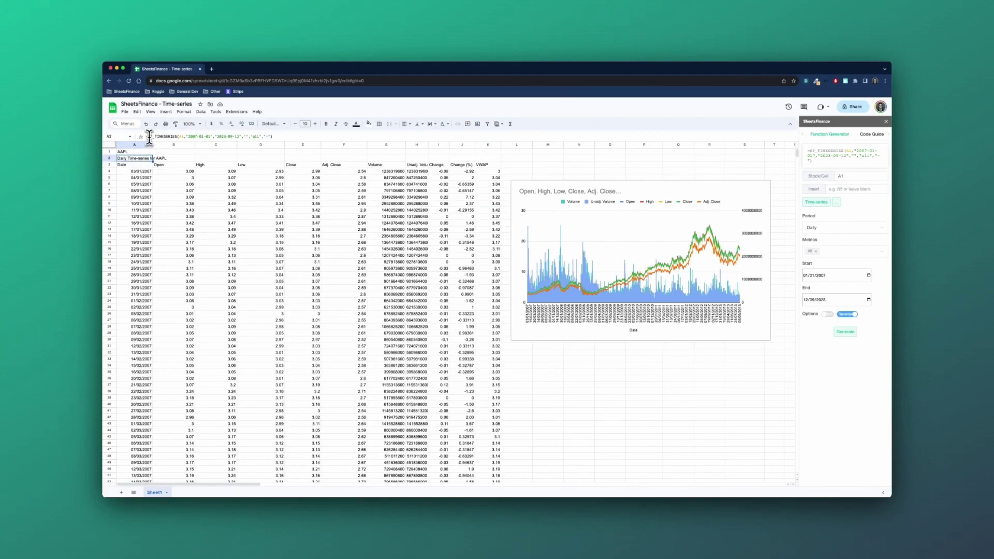
left_click(270, 138)
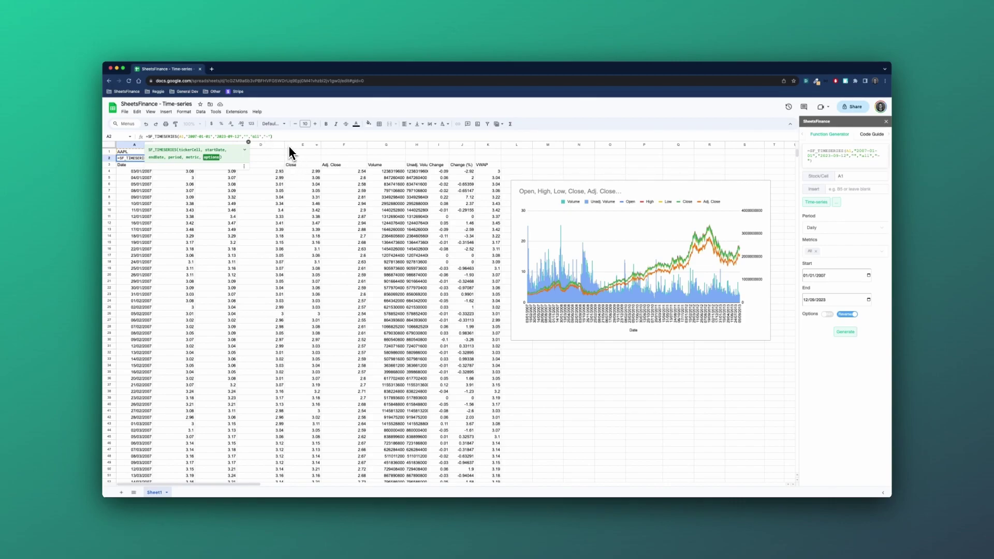
key("Escape")
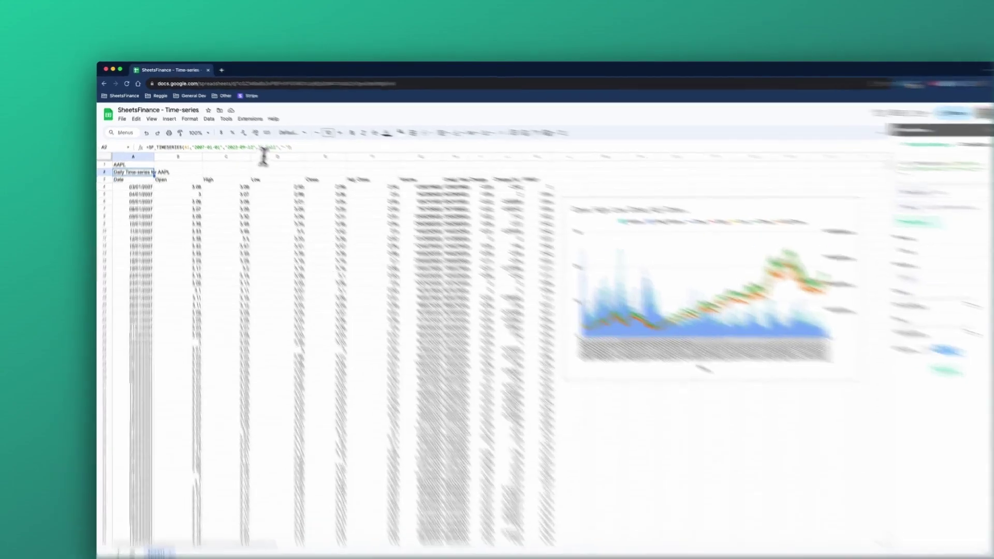
double_click(270, 148)
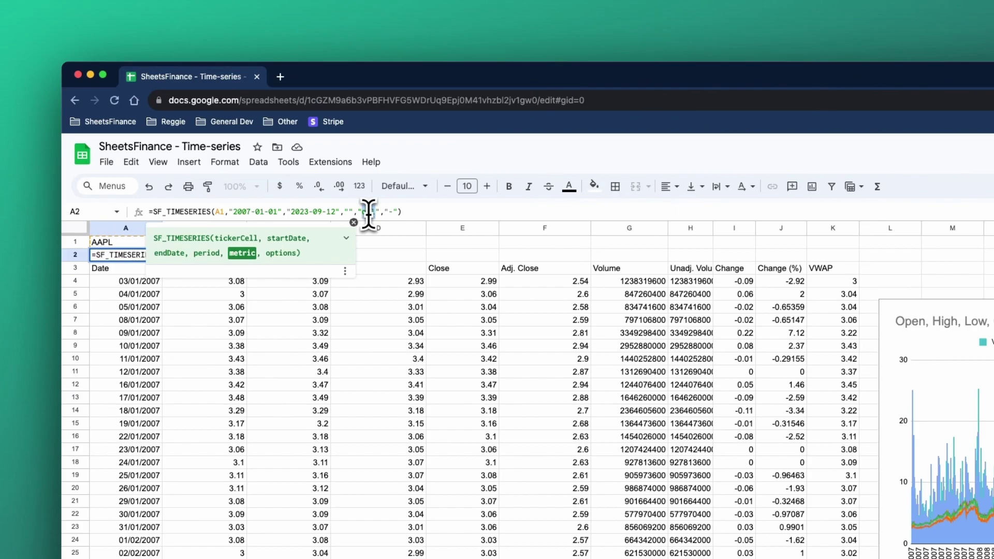
type("close&close")
key("Return")
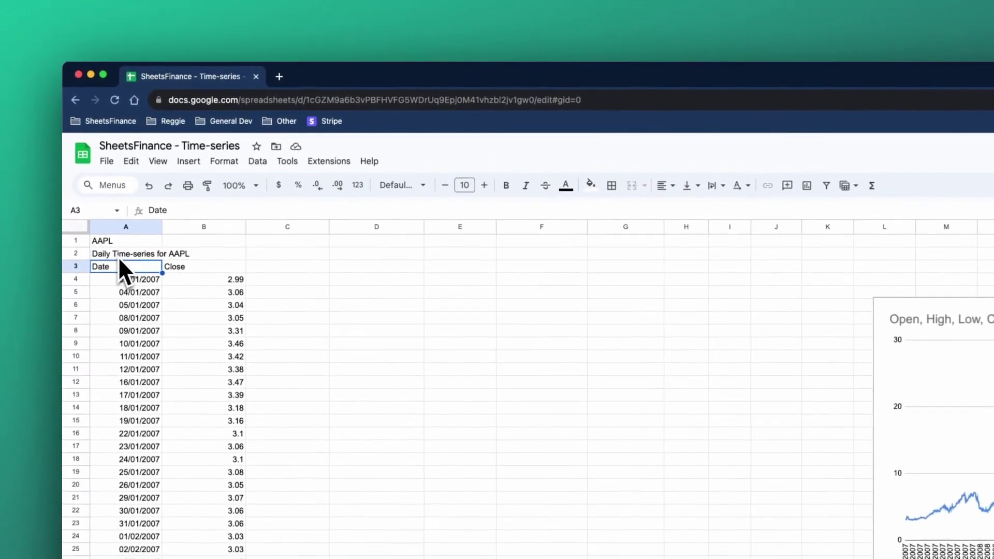
Step: Delete the SF_TIMESERIES formula from A2 and select the empty cell again
left_click(133, 158)
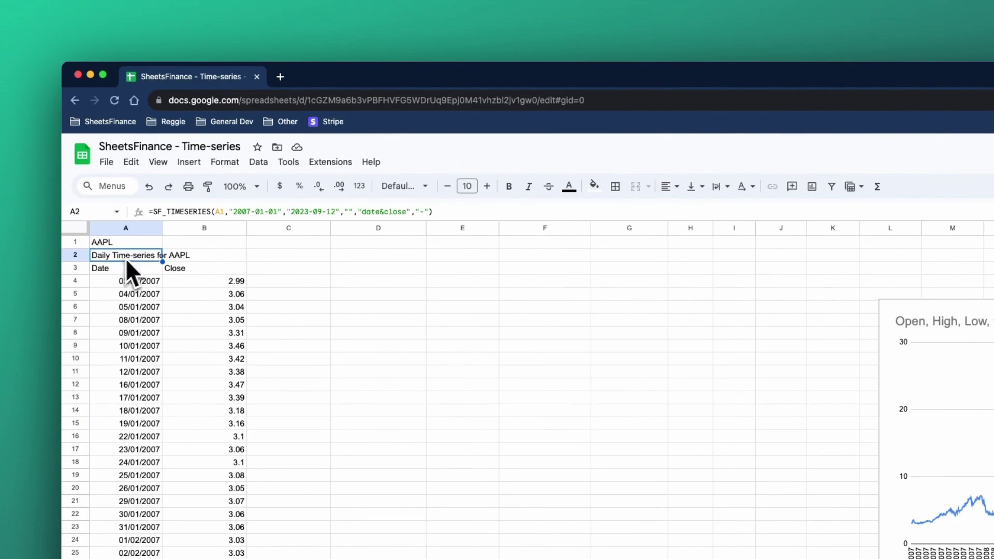
left_click_drag(488, 212, 149, 215)
key("BackSpace")
key("Return")
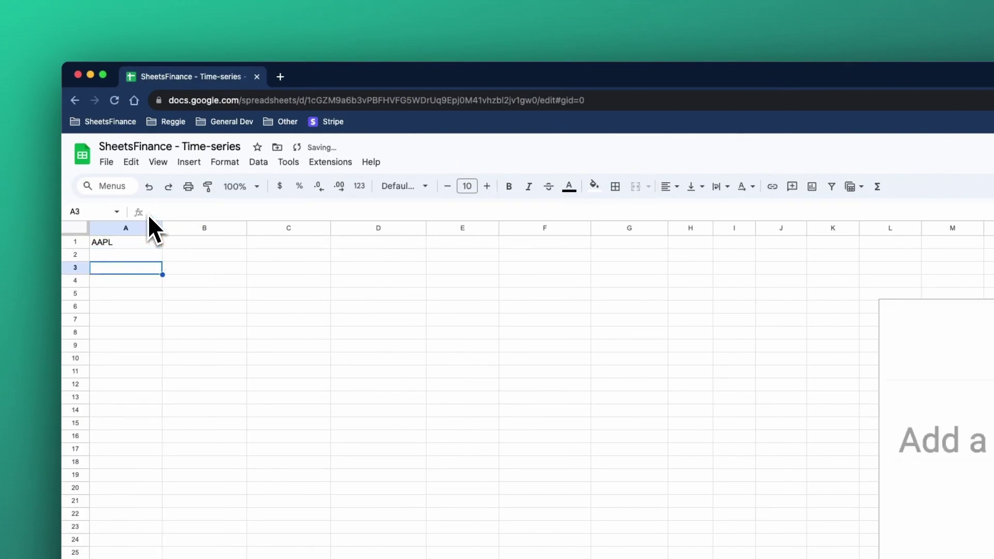
left_click(128, 257)
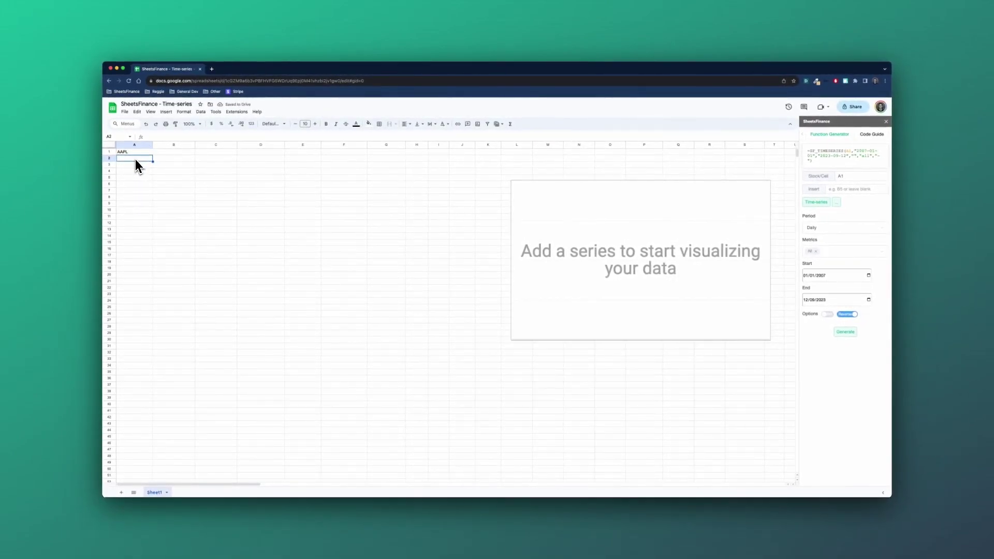
Step: Generate a SheetsFinance time-series function in A2 for A1 with a 1 min period, all metrics and the Reverse option
left_click(837, 203)
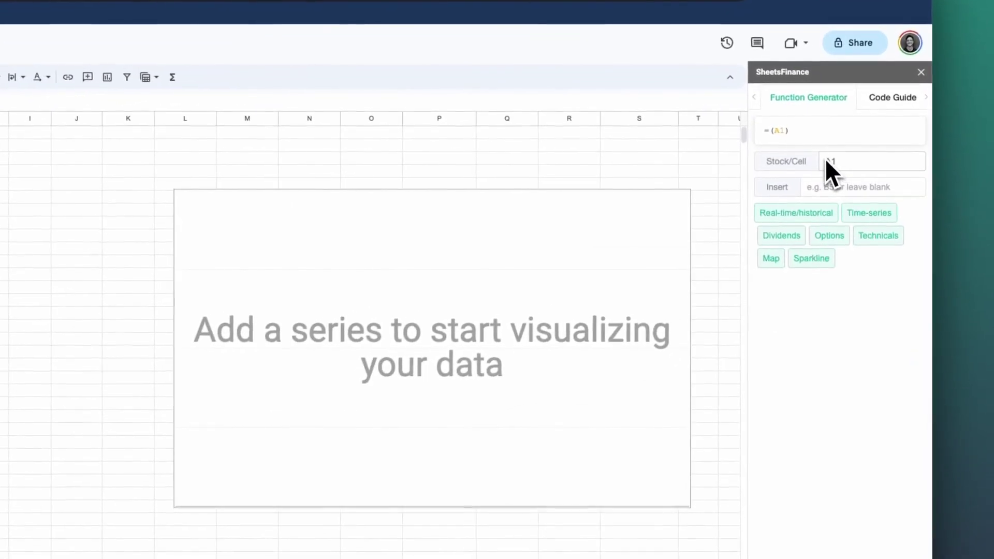
left_click(868, 216)
left_click(852, 267)
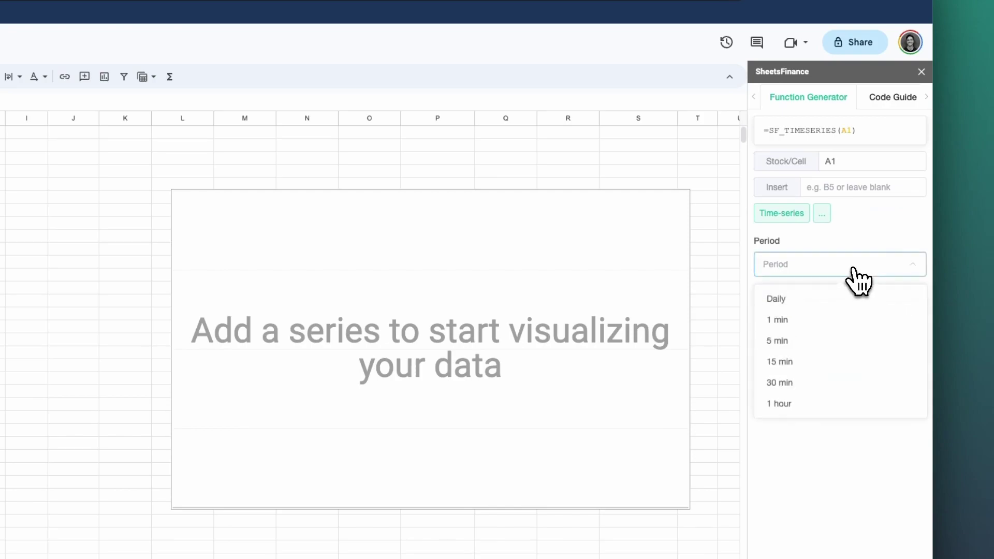
left_click(795, 321)
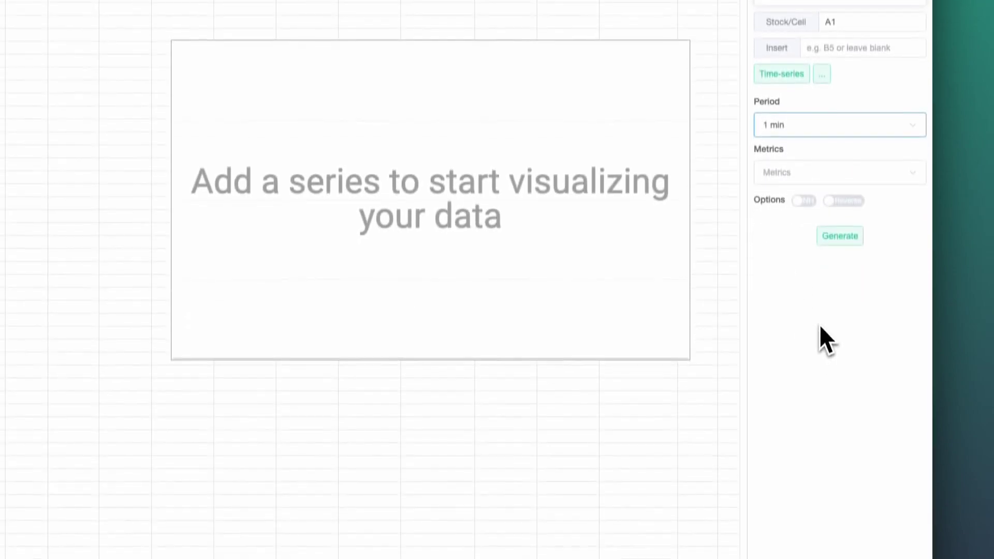
left_click(834, 161)
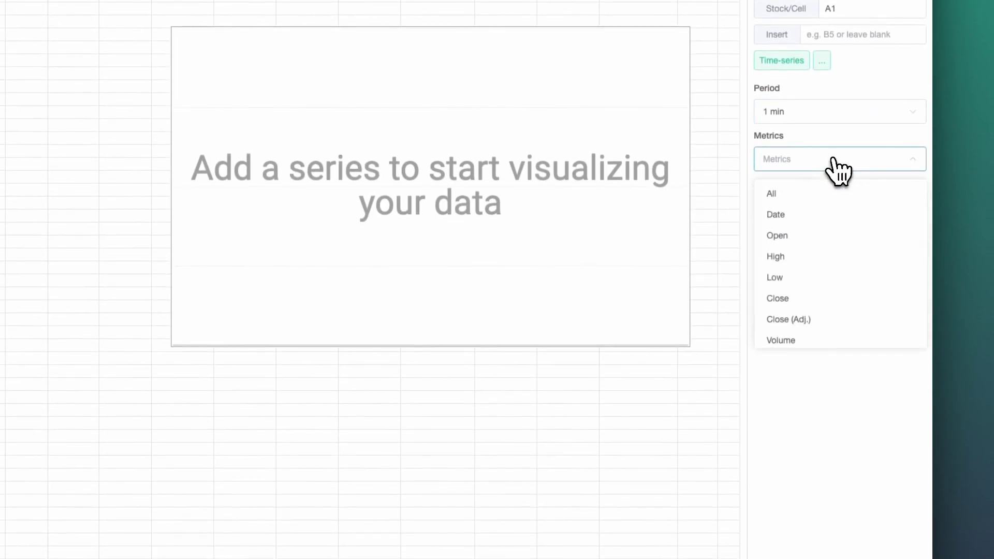
left_click(813, 196)
left_click(837, 402)
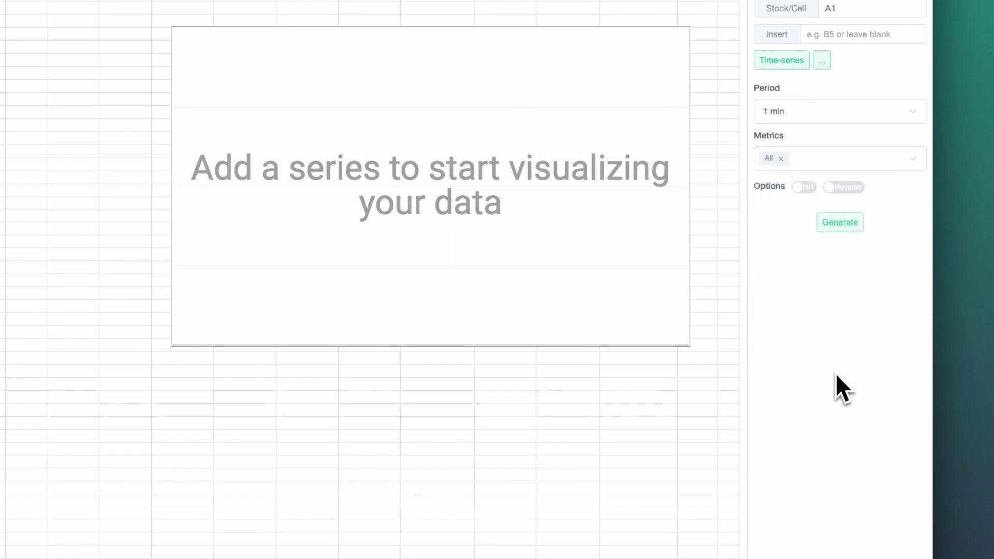
left_click(849, 188)
left_click(844, 228)
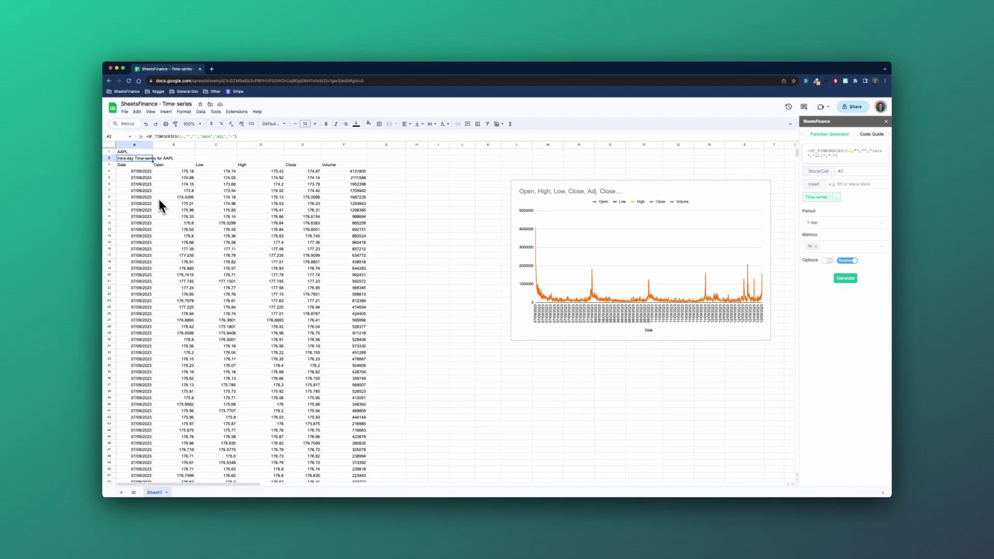
Step: Move the chart closer to the data and assign its Volume series to the right axis
left_click(516, 191)
left_click_drag(541, 189, 433, 185)
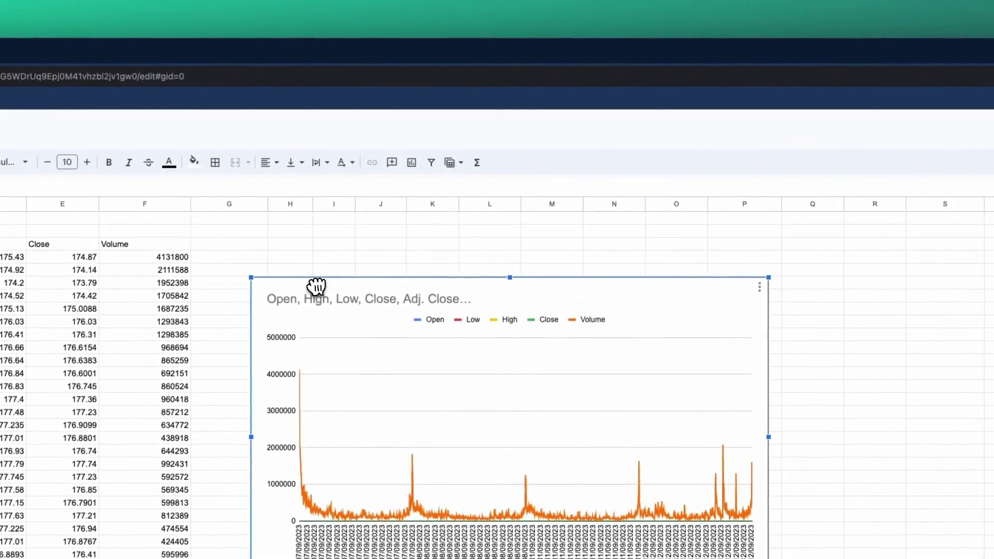
double_click(498, 287)
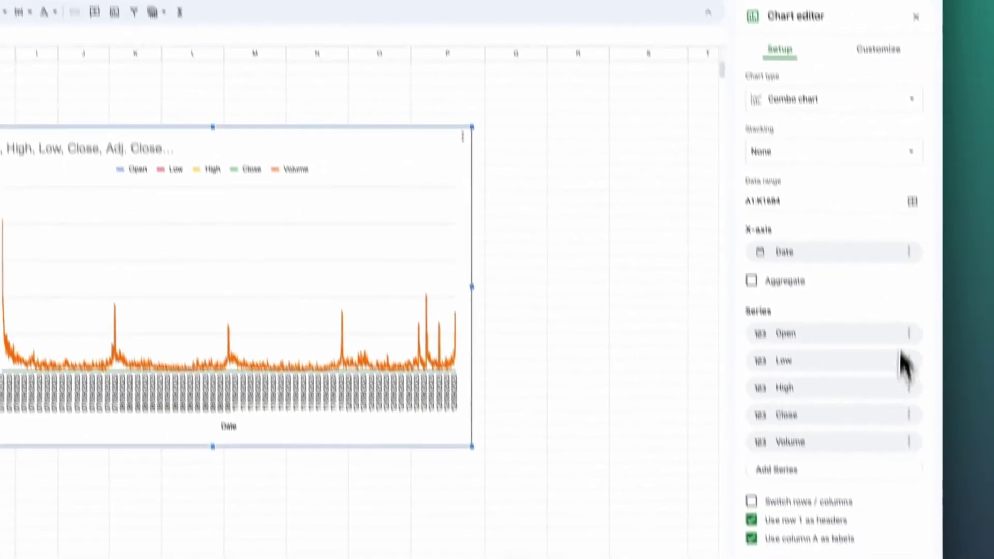
left_click(862, 2)
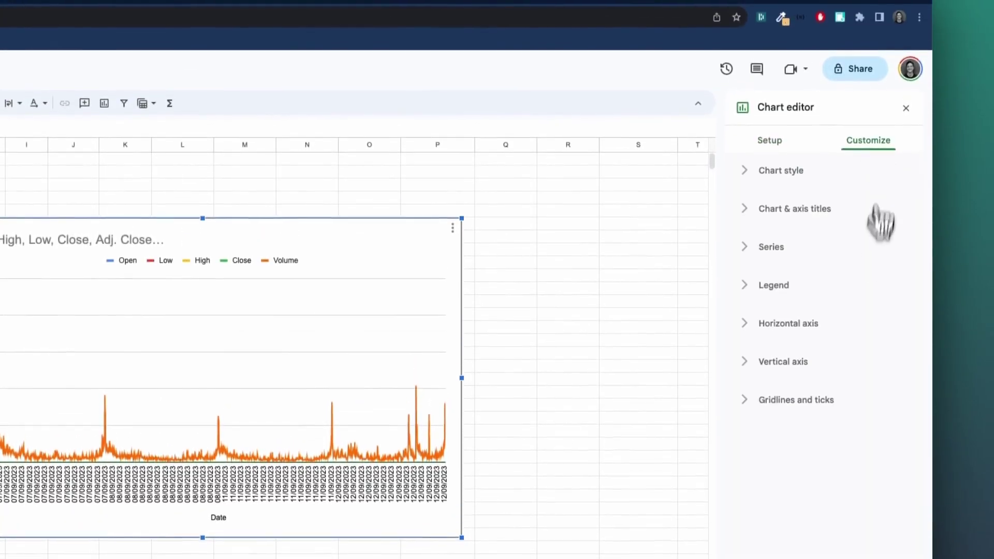
left_click(784, 249)
left_click(815, 284)
left_click(797, 380)
left_click(797, 390)
left_click(797, 408)
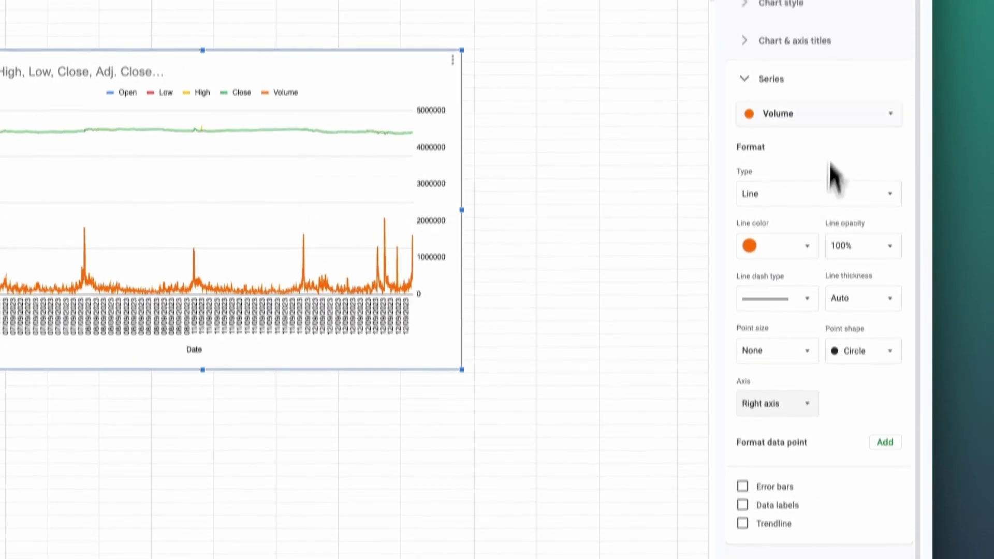
Step: Set the chart's vertical axis minimum to 165 and enlarge the chart slightly
left_click(811, 515)
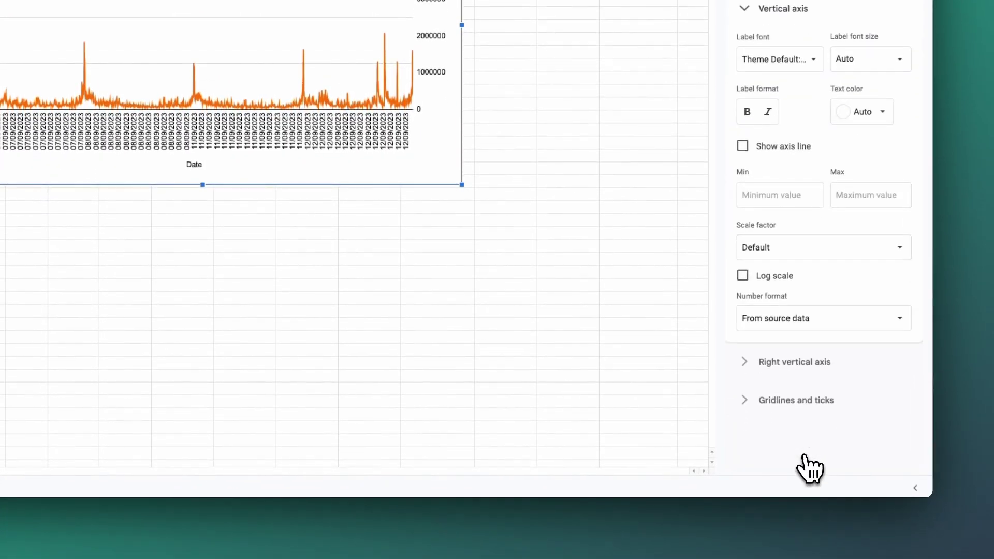
left_click(785, 231)
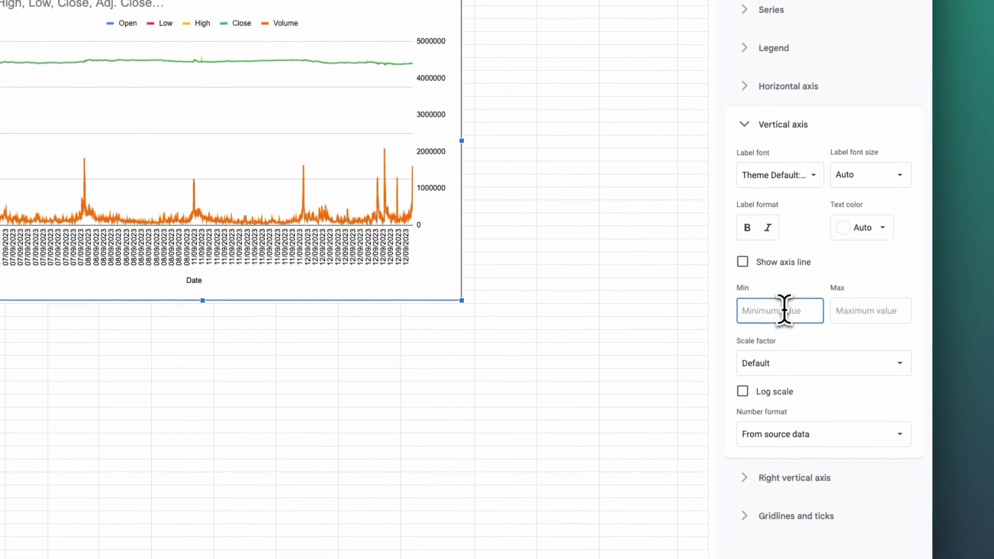
type("15")
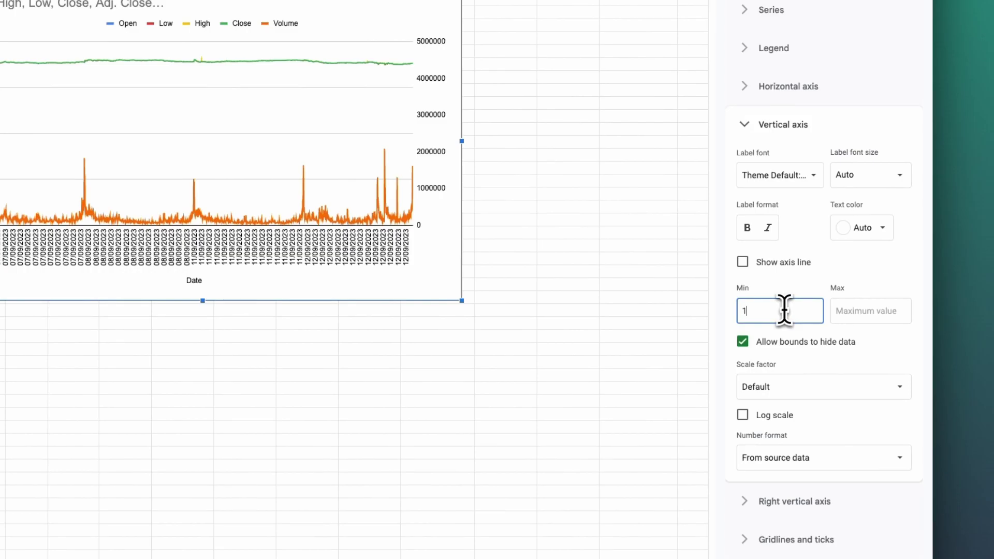
type("5")
left_click(881, 318)
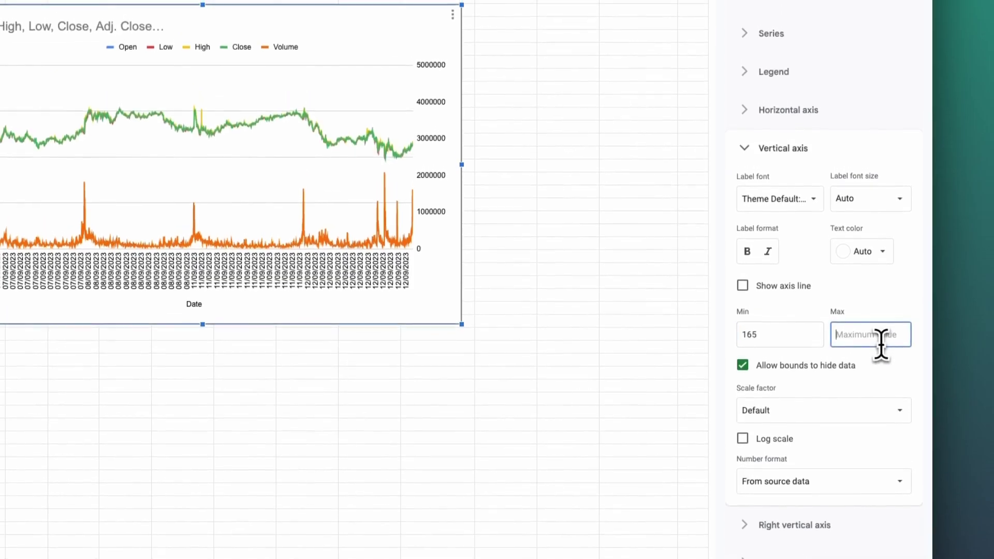
type("5")
key("BackSpace")
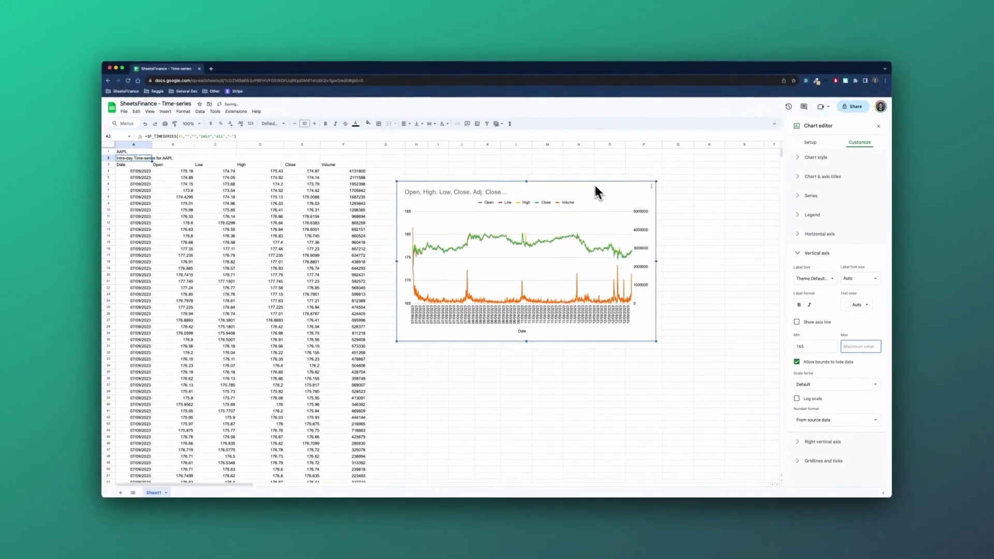
left_click_drag(594, 186, 586, 185)
left_click_drag(649, 342, 666, 357)
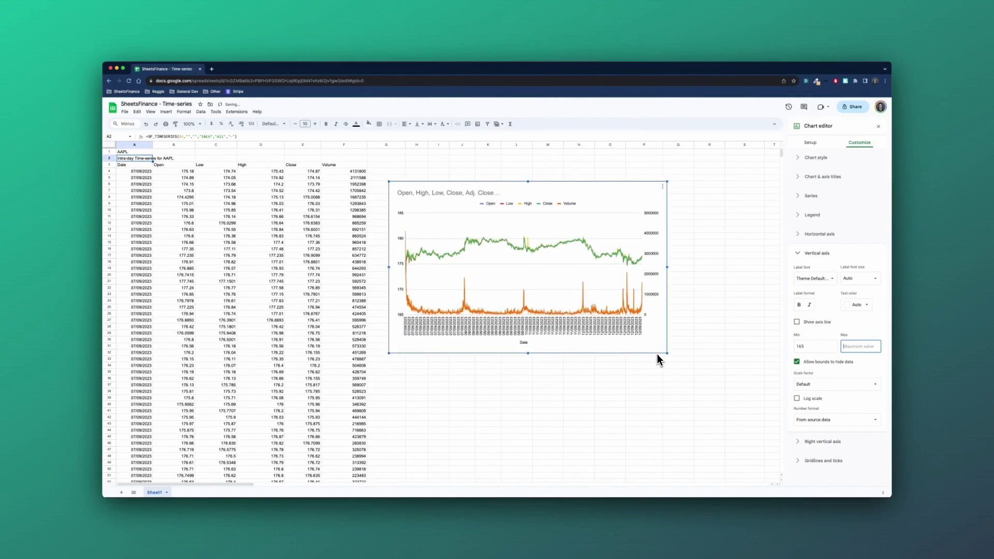
Step: Format column A with the Date time number format
left_click(129, 147)
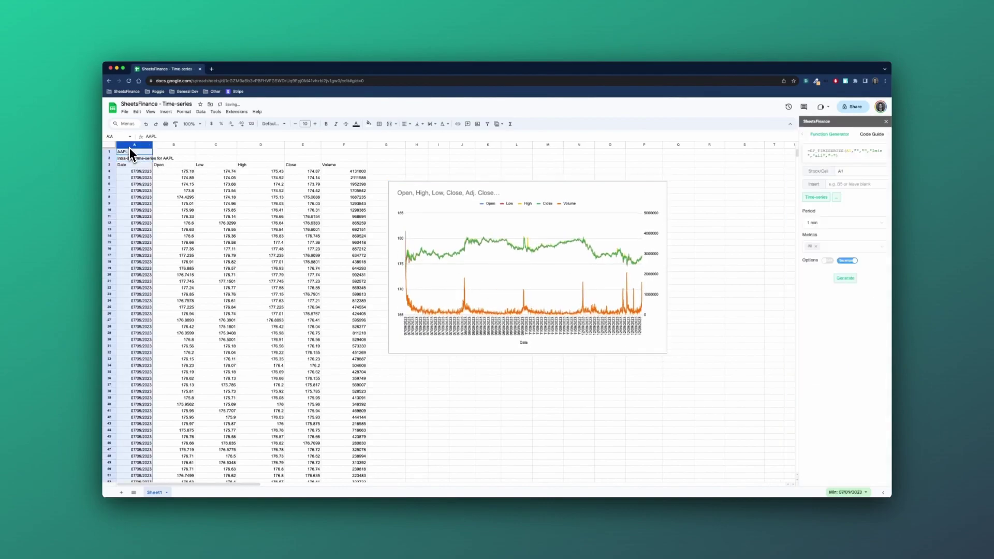
left_click(184, 112)
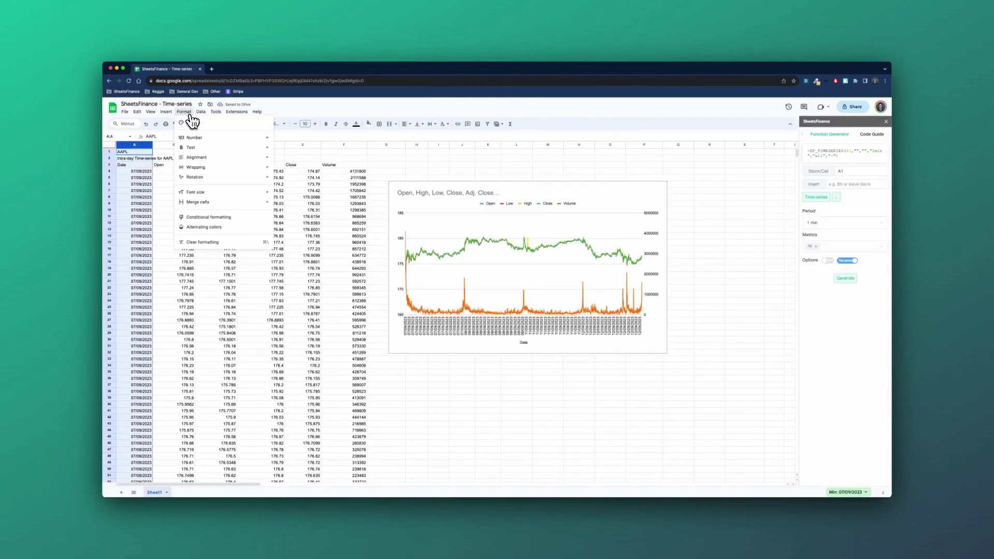
mouse_move(195, 138)
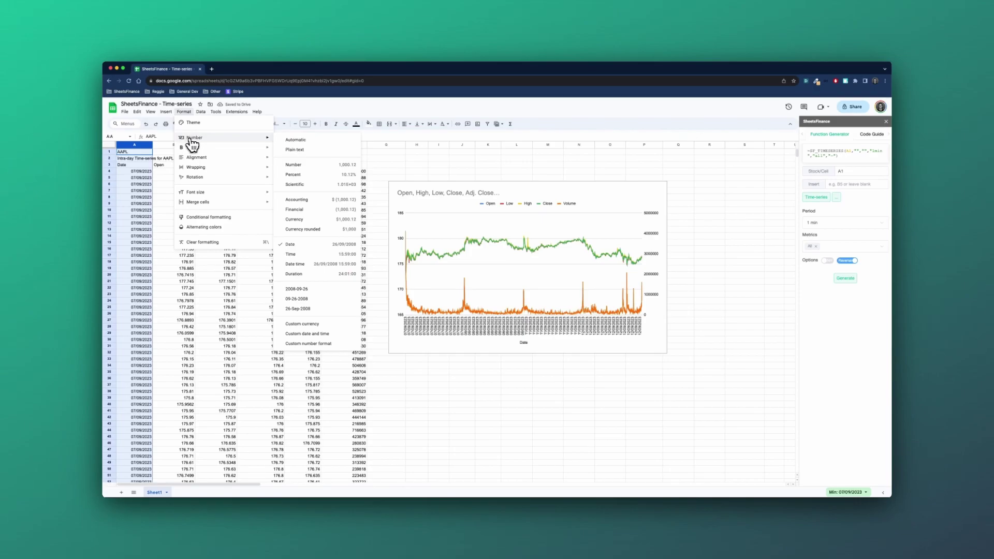
left_click(332, 265)
Step: Slant the chart's horizontal axis labels to 60° and enlarge the chart further
double_click(580, 331)
left_click(855, 328)
left_click(814, 376)
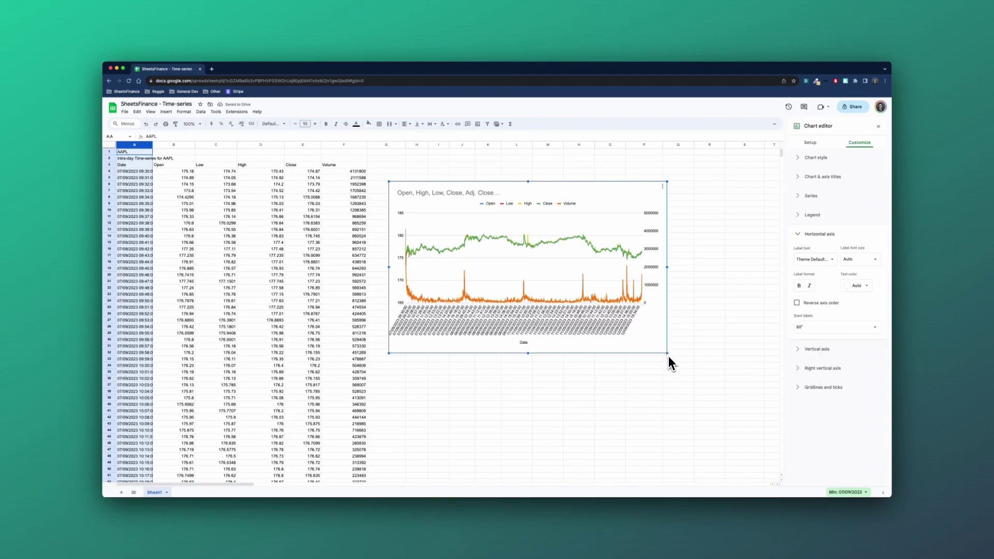
left_click_drag(669, 356, 698, 373)
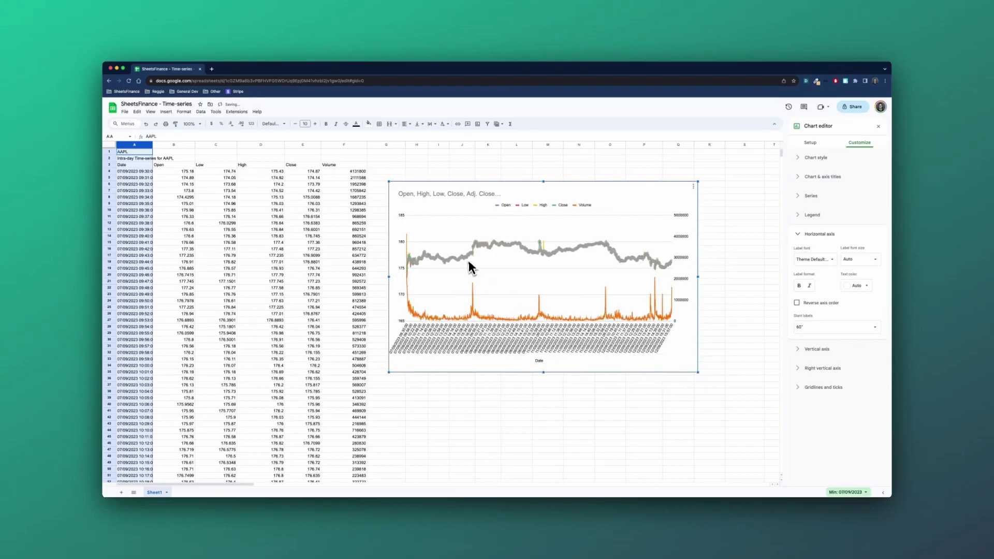
left_click(481, 254)
left_click(735, 289)
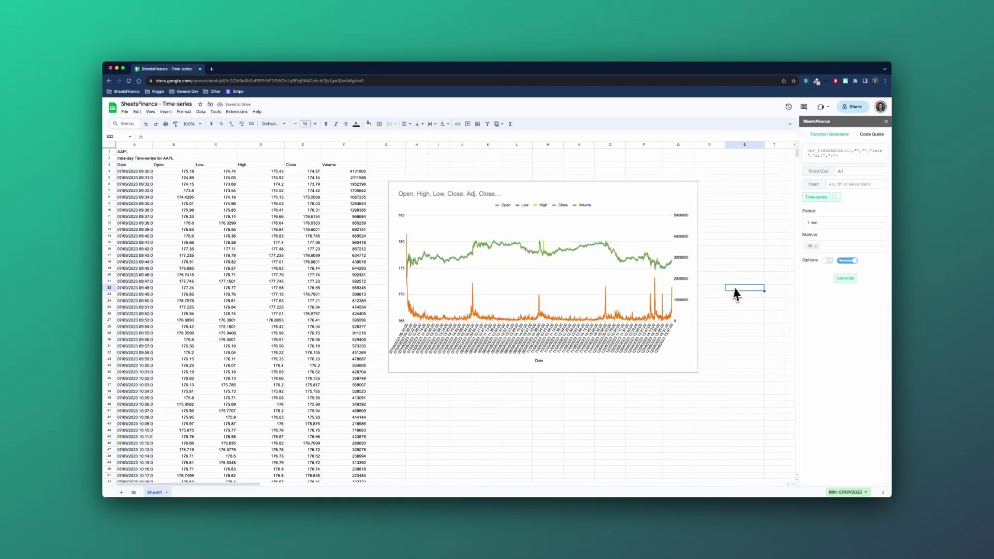
left_click(508, 246)
mouse_move(505, 246)
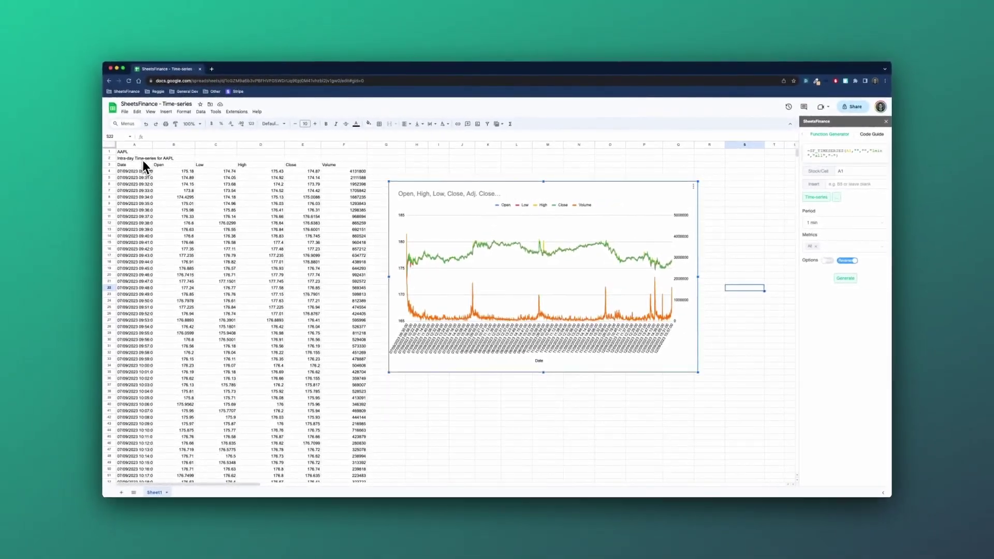
Step: Regenerate the A2 time series with the Date, Close and Volume metrics in place of All
left_click(141, 160)
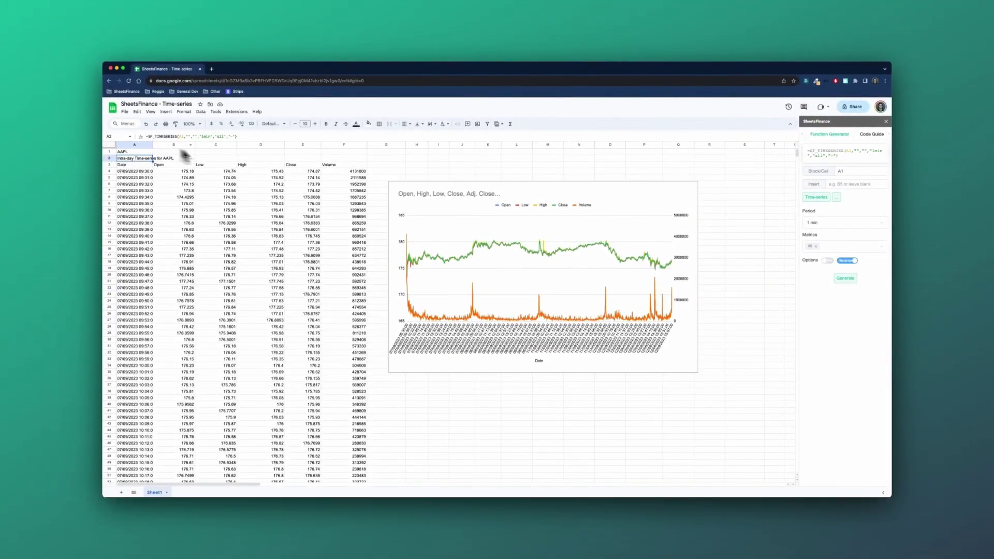
left_click(880, 247)
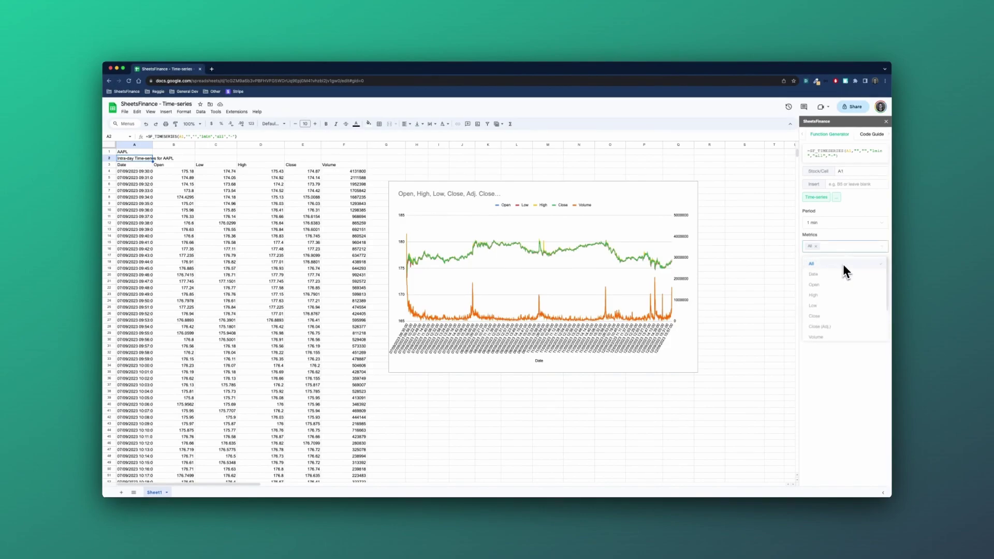
left_click(816, 247)
left_click(828, 274)
left_click(826, 316)
left_click(820, 337)
left_click(849, 362)
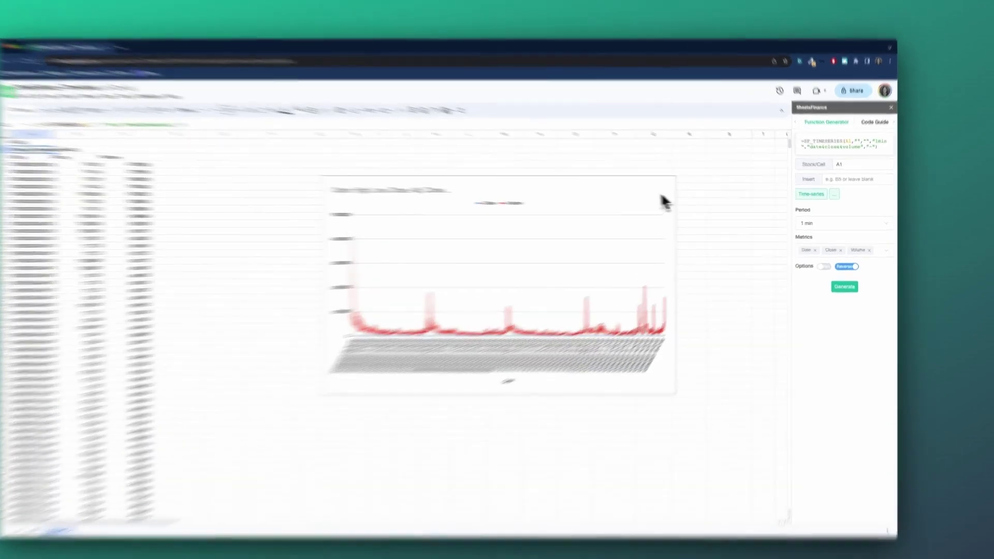
Step: Assign the chart's Volume series to the right axis and change its type to Columns
left_click(683, 195)
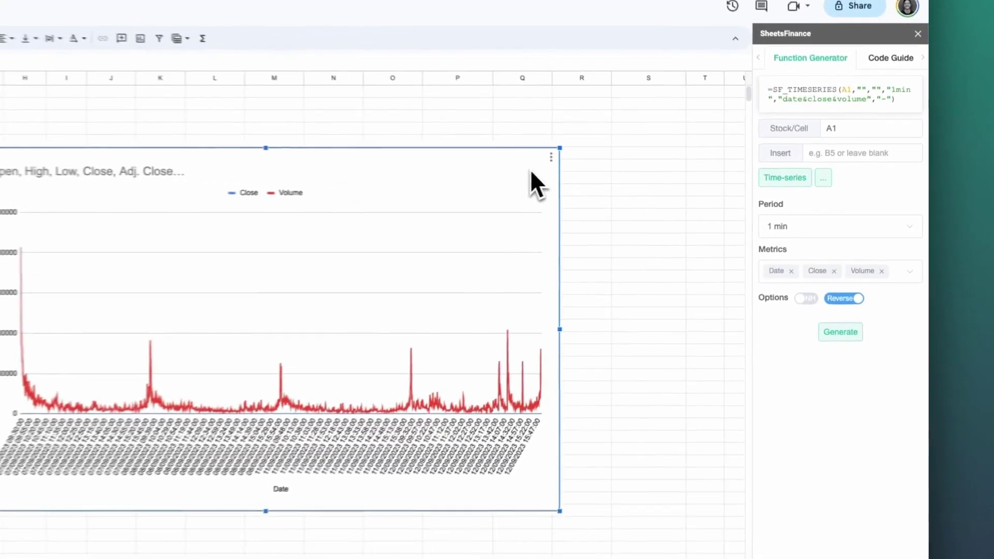
double_click(672, 193)
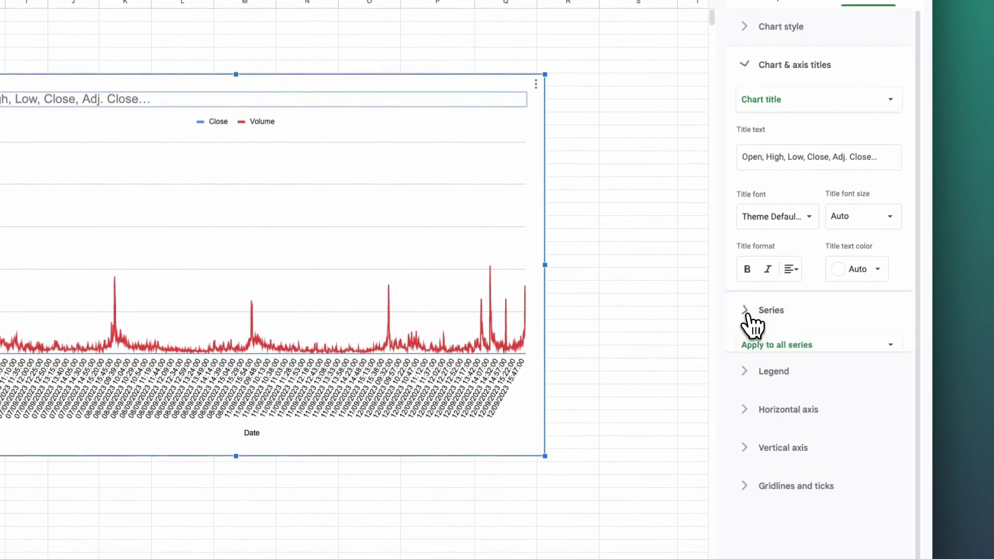
left_click(751, 331)
left_click(850, 138)
left_click(852, 172)
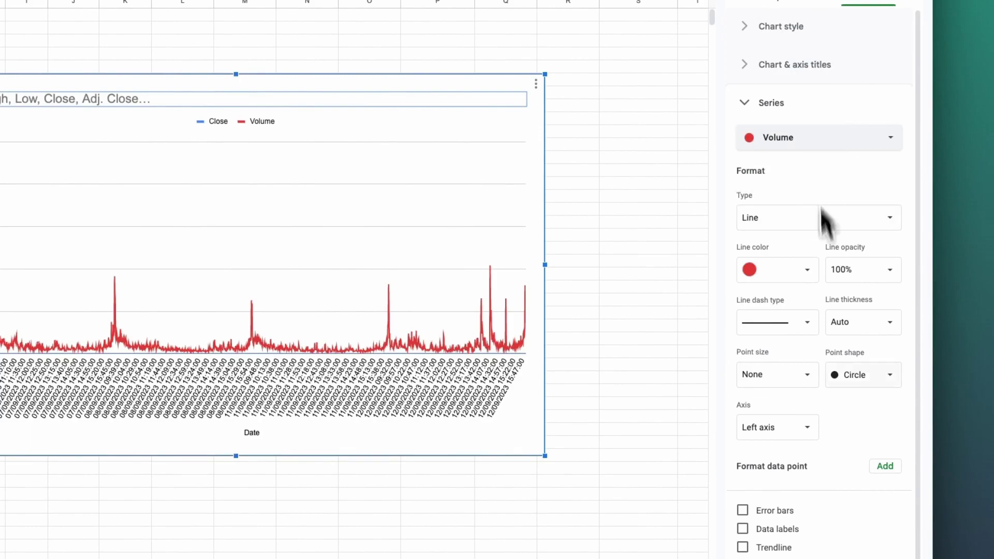
left_click(782, 427)
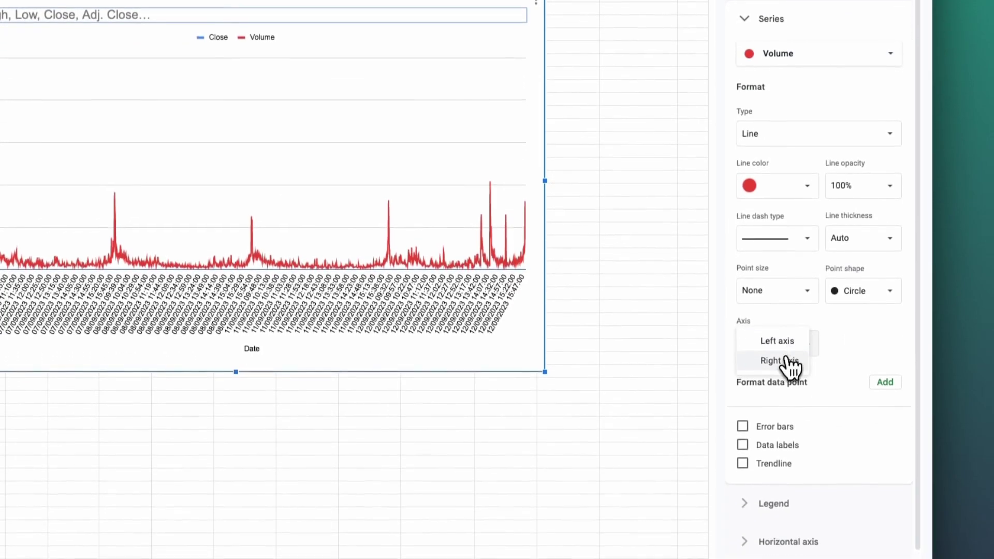
left_click(788, 361)
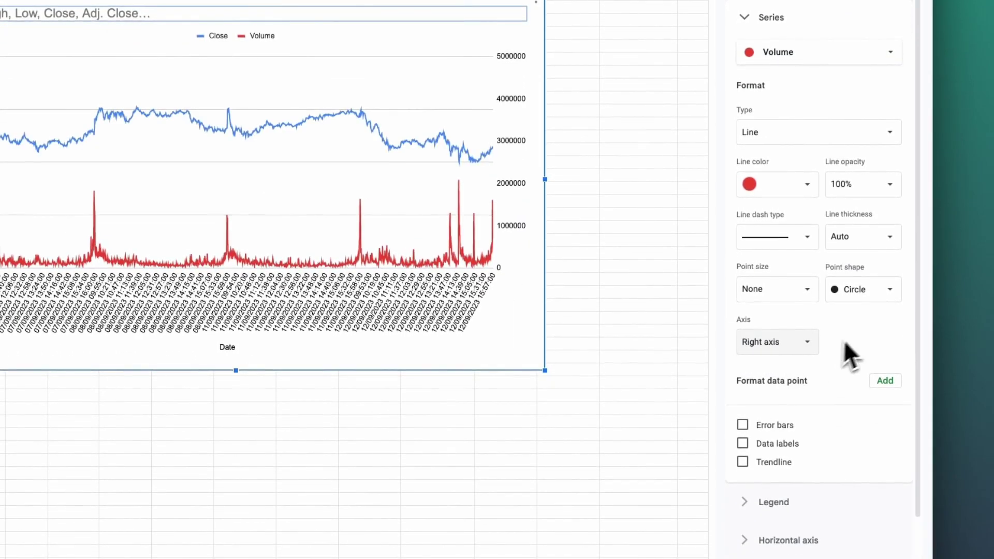
left_click(807, 133)
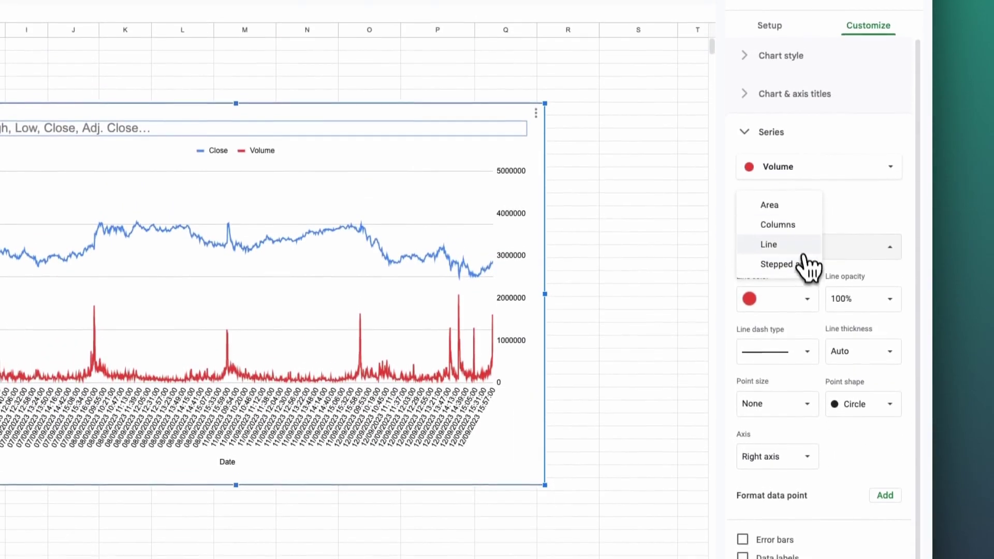
left_click(802, 224)
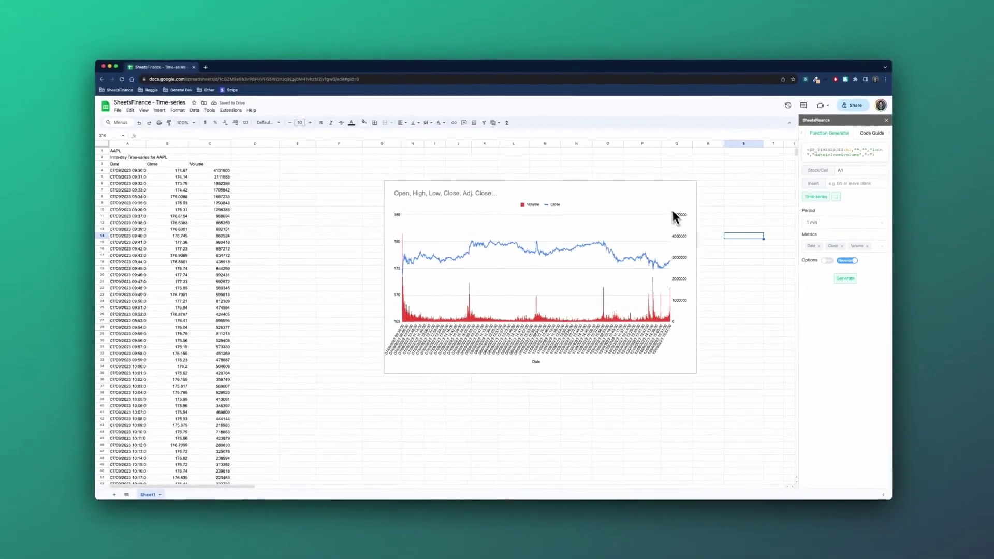
Step: Move the chart nearer to the three data columns and select the SF_TIMESERIES formula cell A2
left_click_drag(666, 194, 567, 196)
left_click(675, 205)
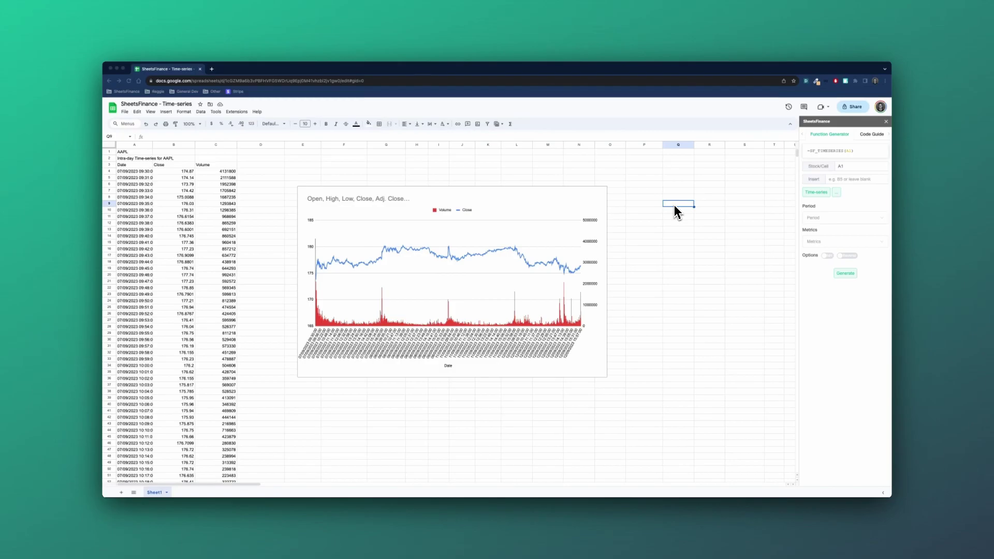
left_click(131, 159)
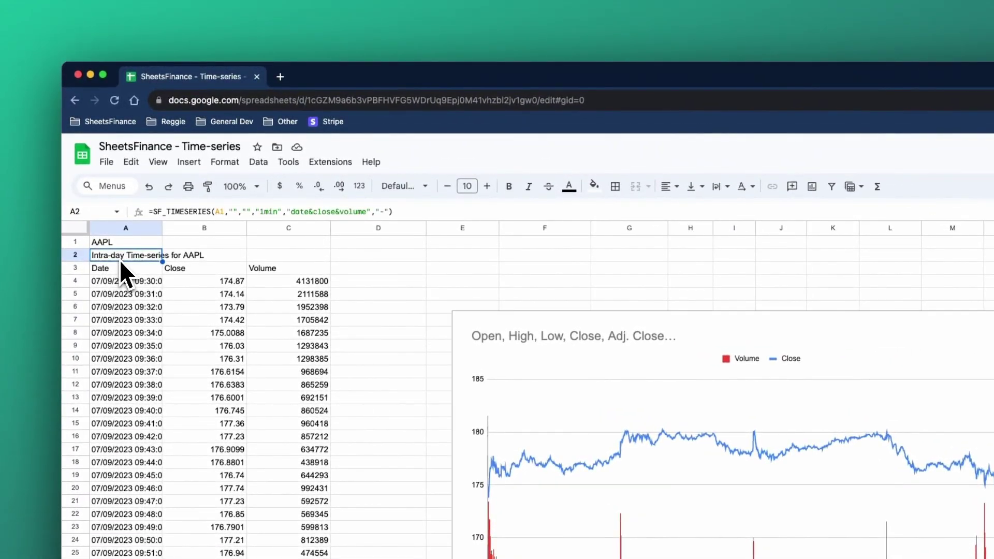
Step: Clear the time-series formula in A2, then enter a bold "Days" label in B1 and the value 30 in C1
key("Delete")
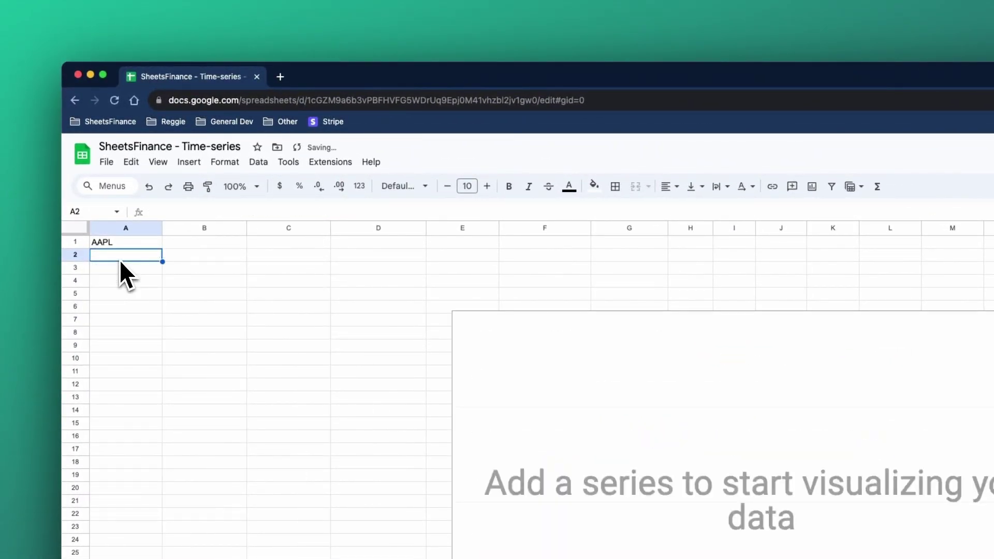
left_click(228, 244)
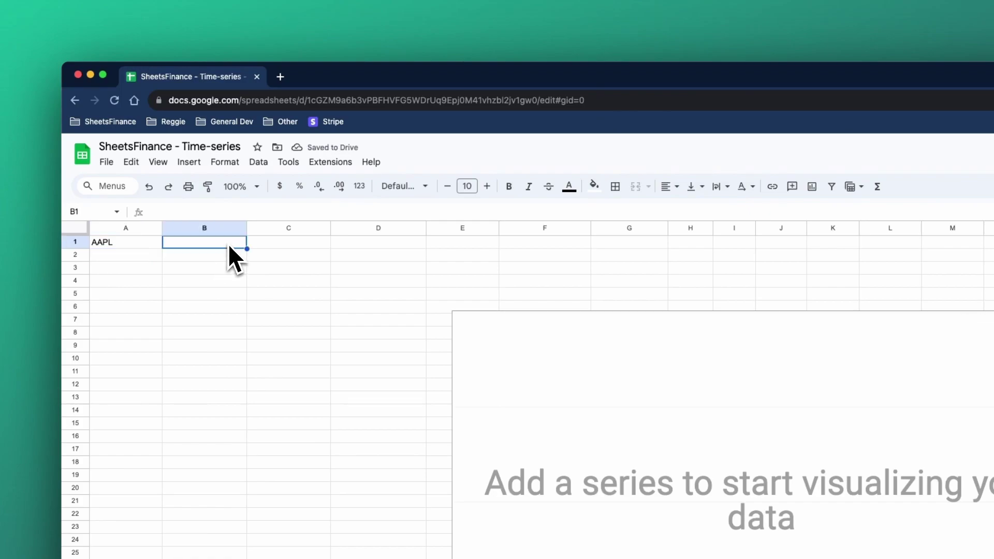
key("super+b")
type("Days")
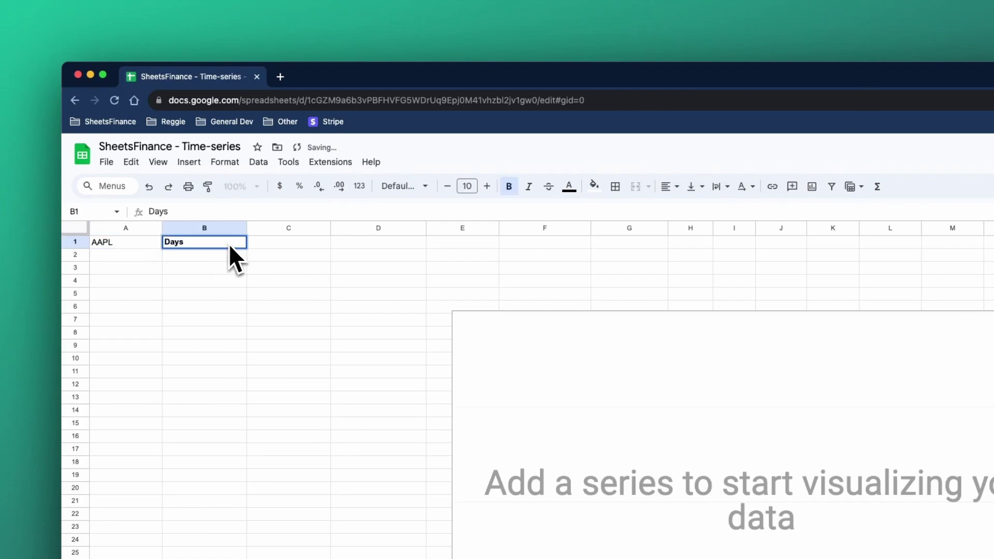
left_click(300, 251)
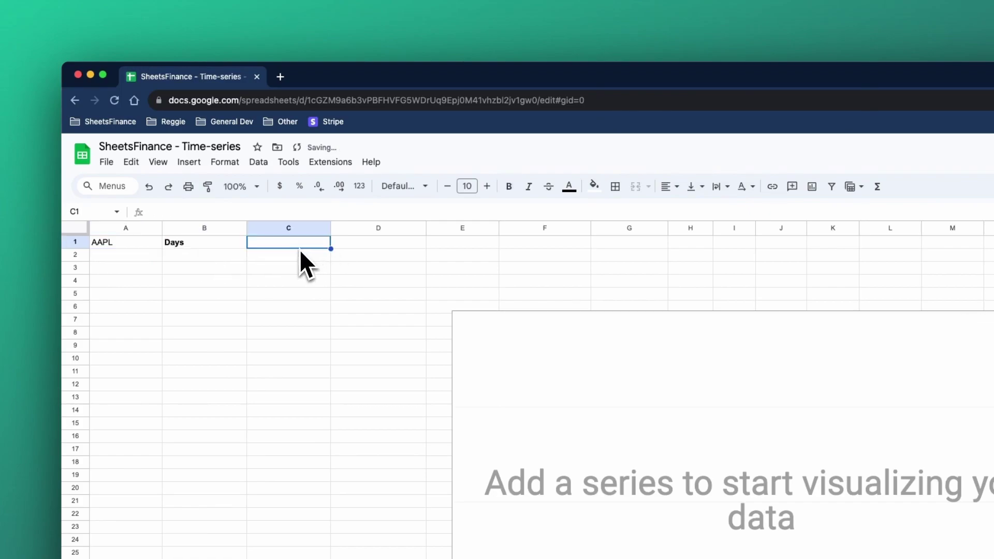
type("30")
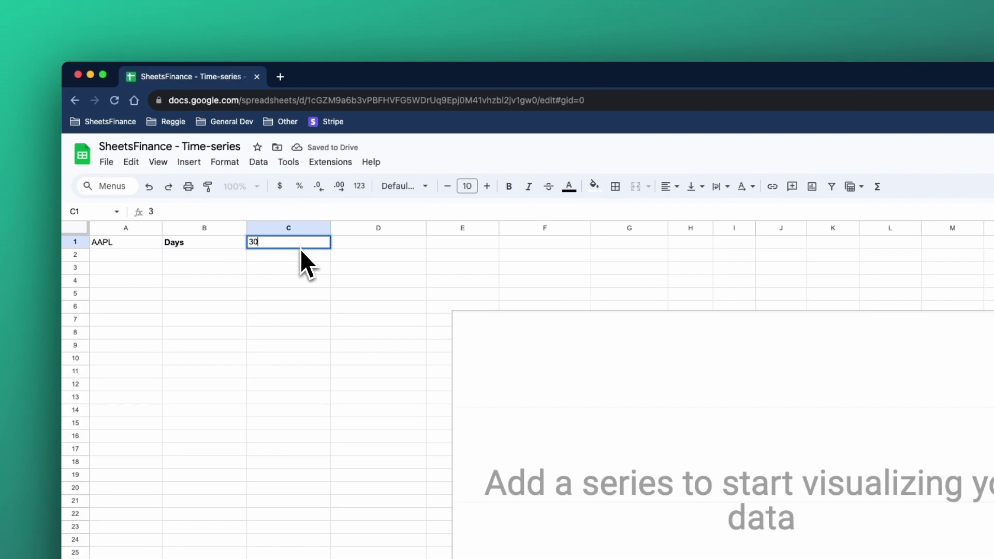
left_click(301, 307)
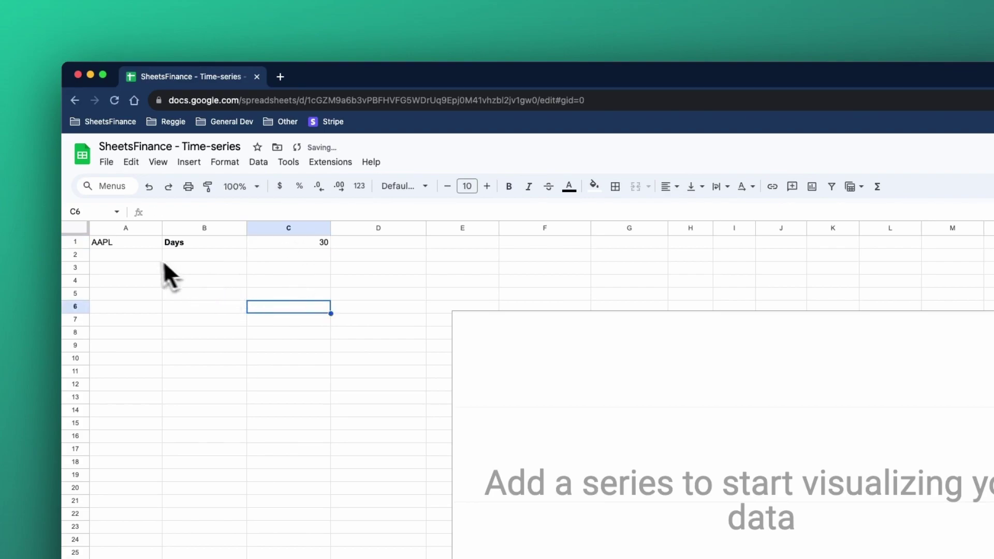
Step: Start an SF_TIMESERIES formula in A2 with cell A1 as the ticker argument
left_click(144, 255)
left_click(191, 212)
type("=SF_TIM")
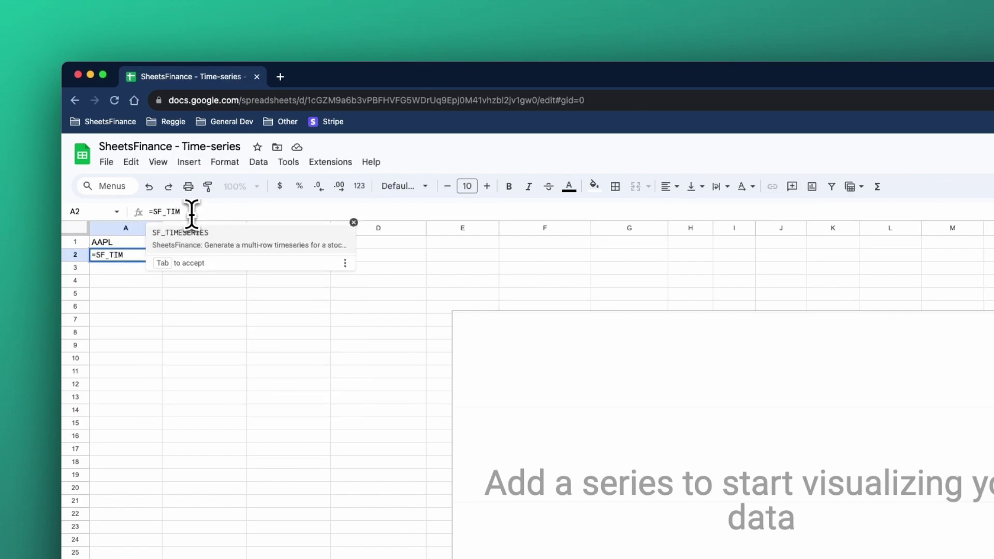
key("Tab")
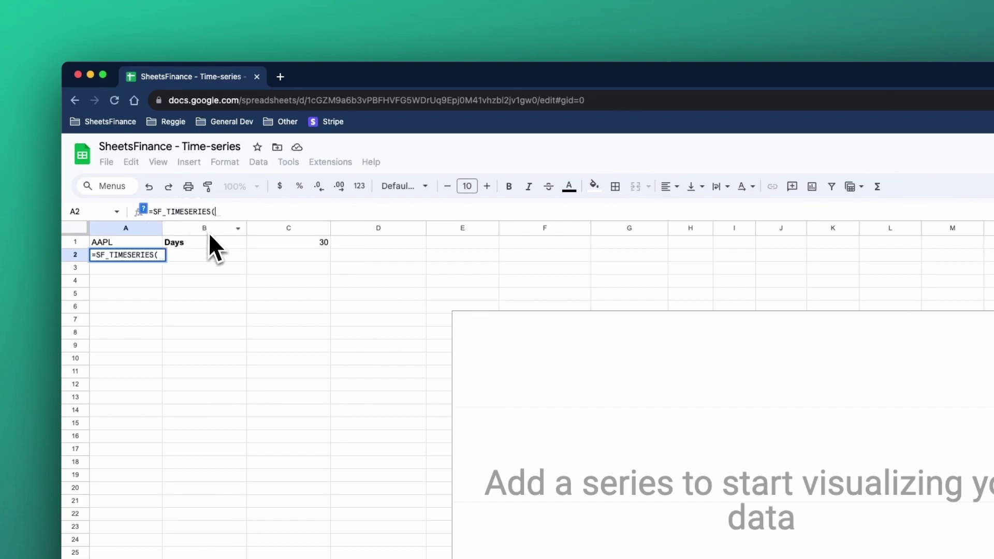
left_click(144, 212)
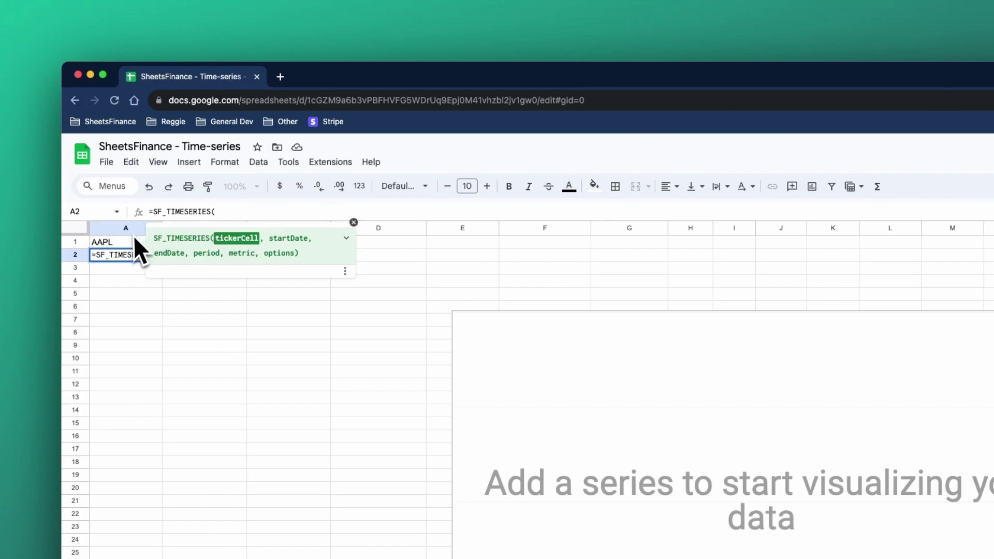
left_click(123, 244)
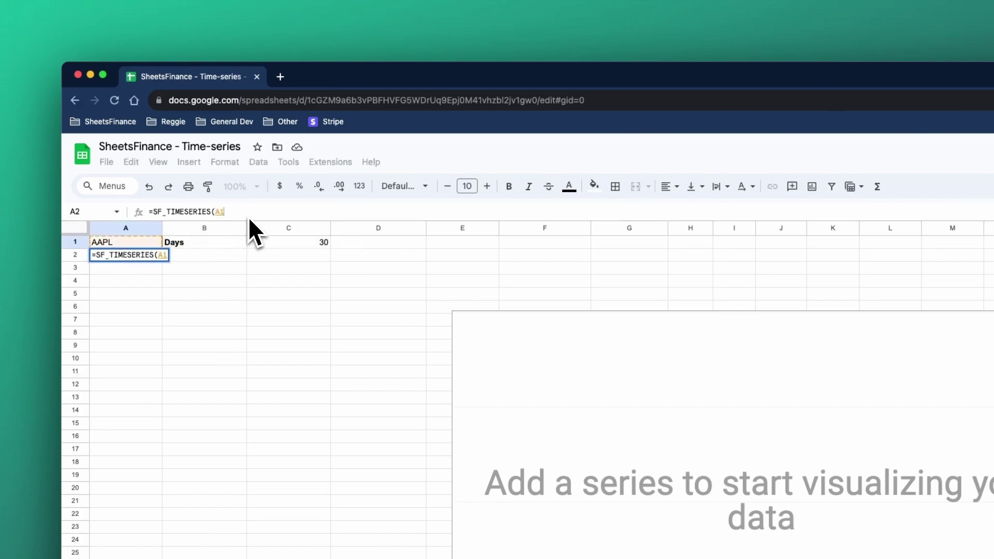
type(", ")
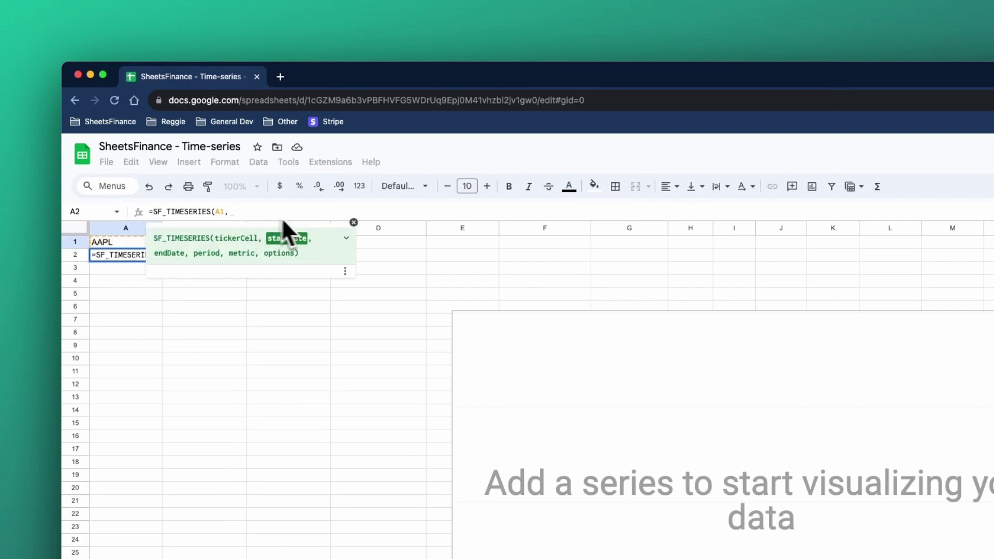
Step: Add the start date TODAY()-$C$1 to the A2 formula, with an absolute reference to the Days value
type("TOD")
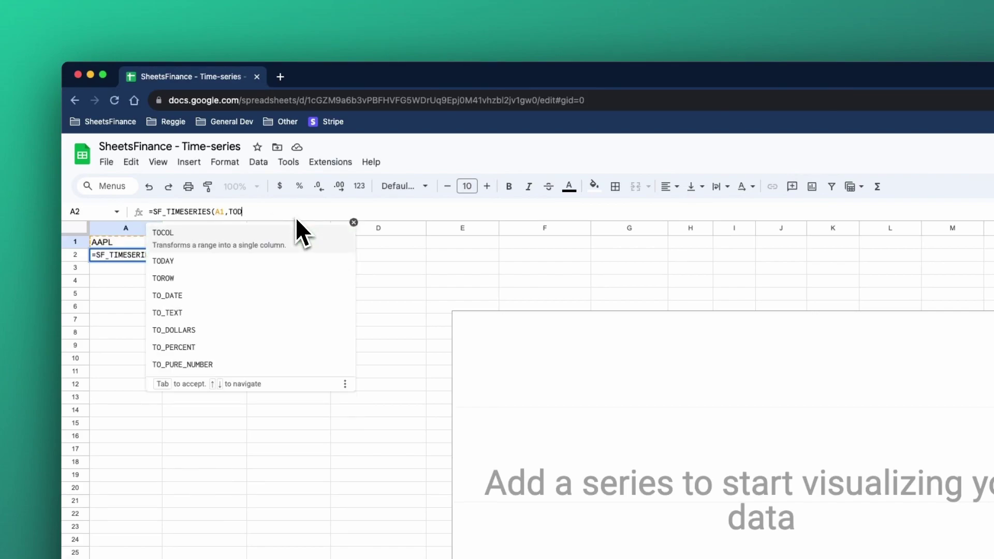
type("AY()-")
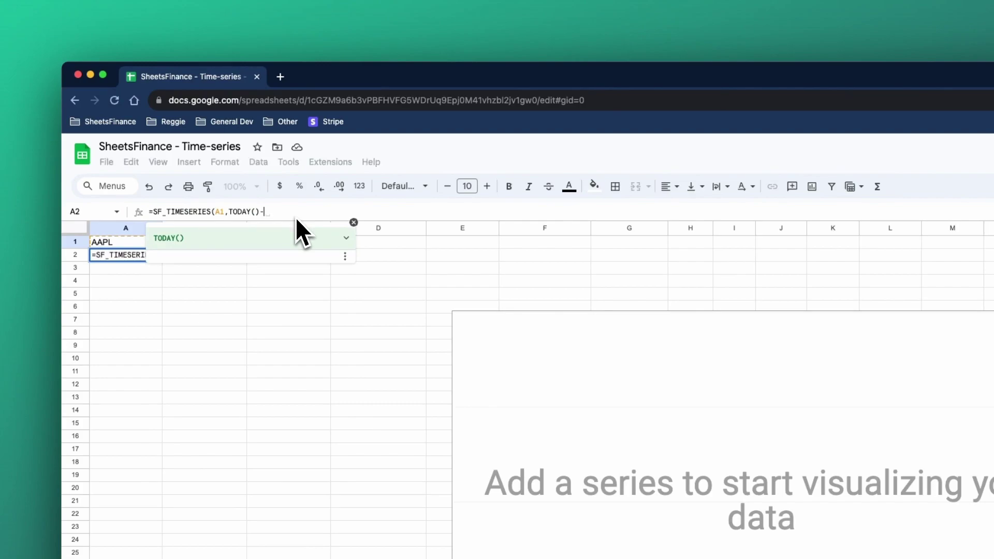
left_click(354, 223)
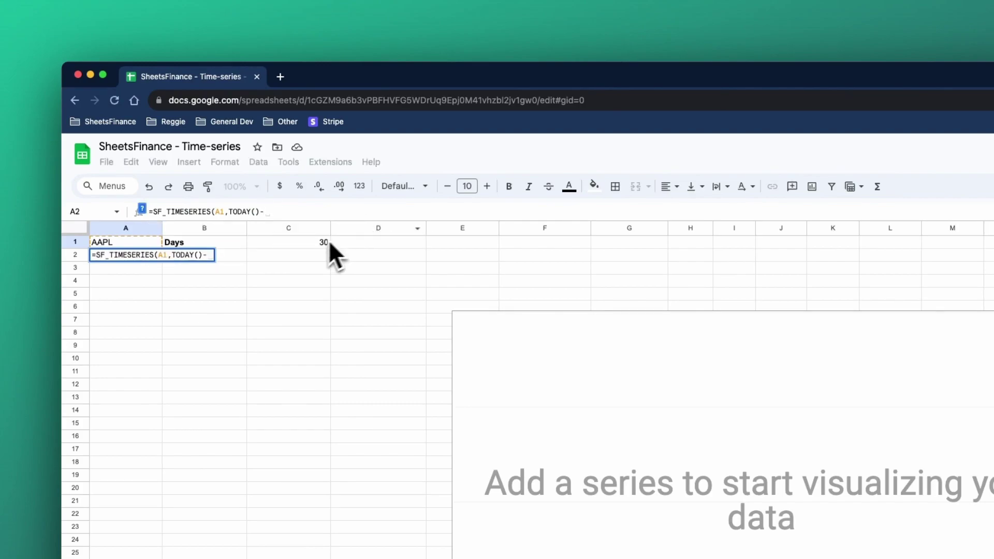
left_click(296, 243)
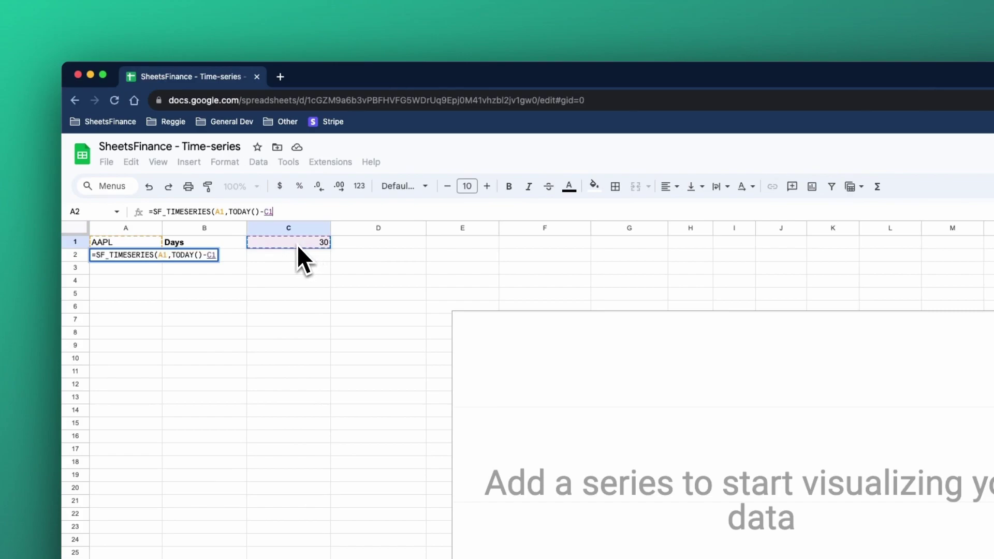
key("F4")
type(",")
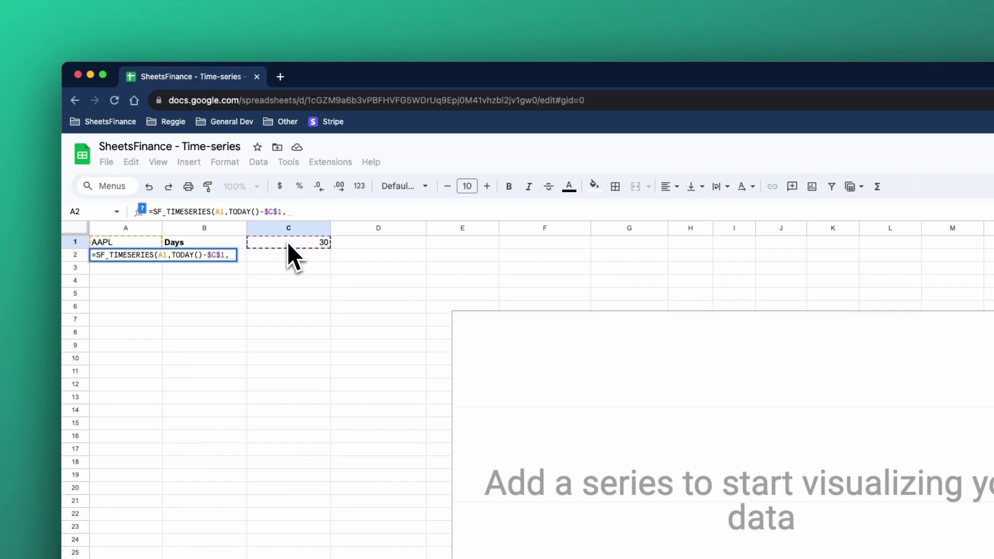
Step: Complete the A2 formula with end date TODAY(), a blank period "", the metric "all" and the option "-"
type("TODAY()")
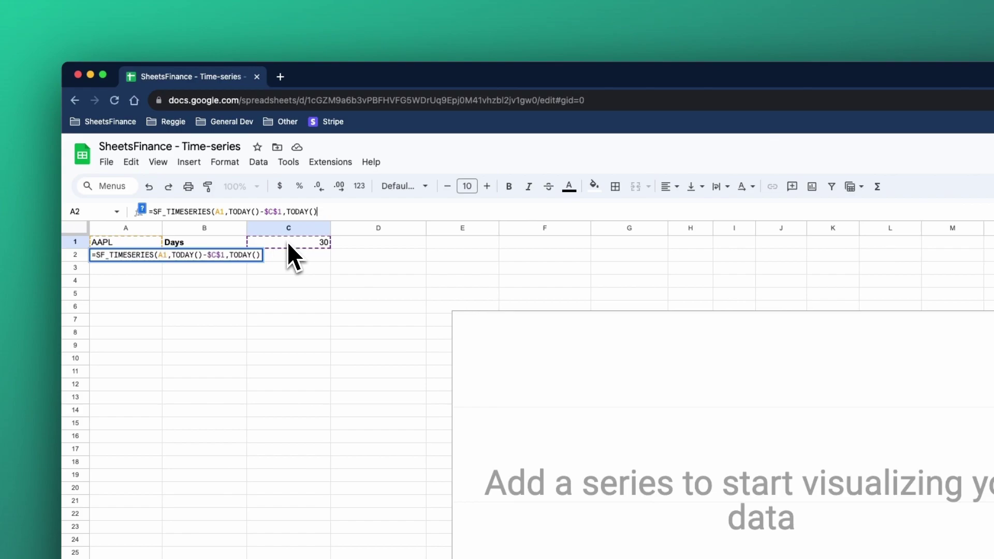
type(",")
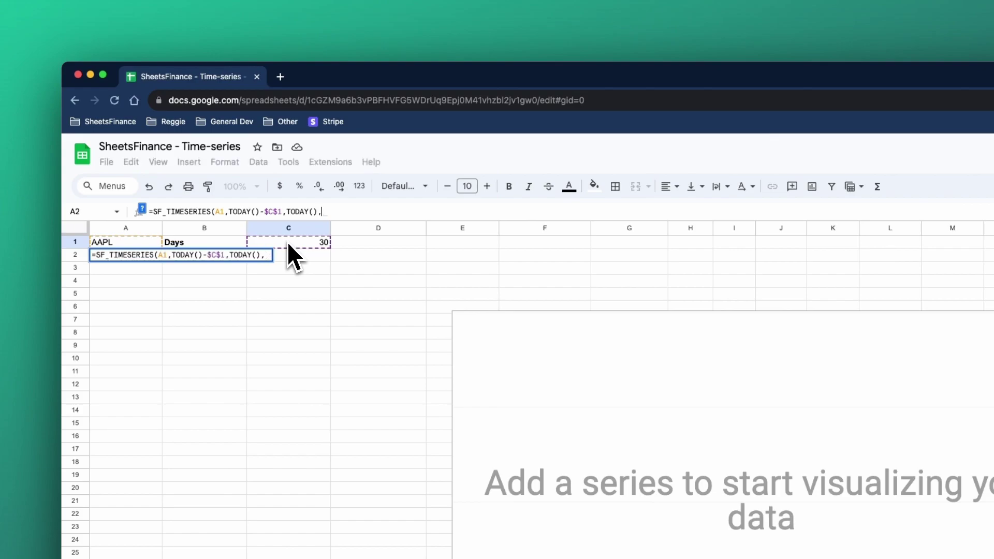
type("\"\",\"all\",\"-")
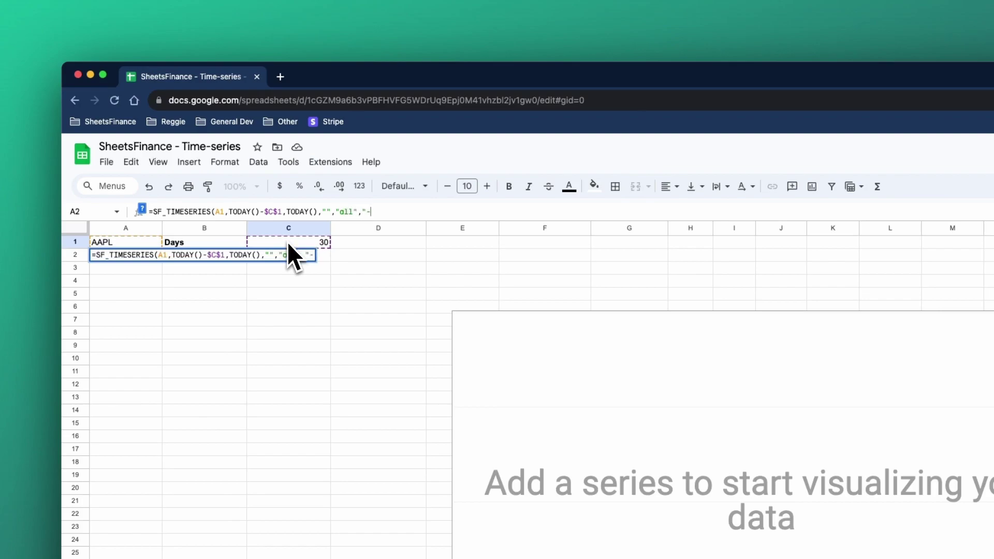
type("\")")
key("Return")
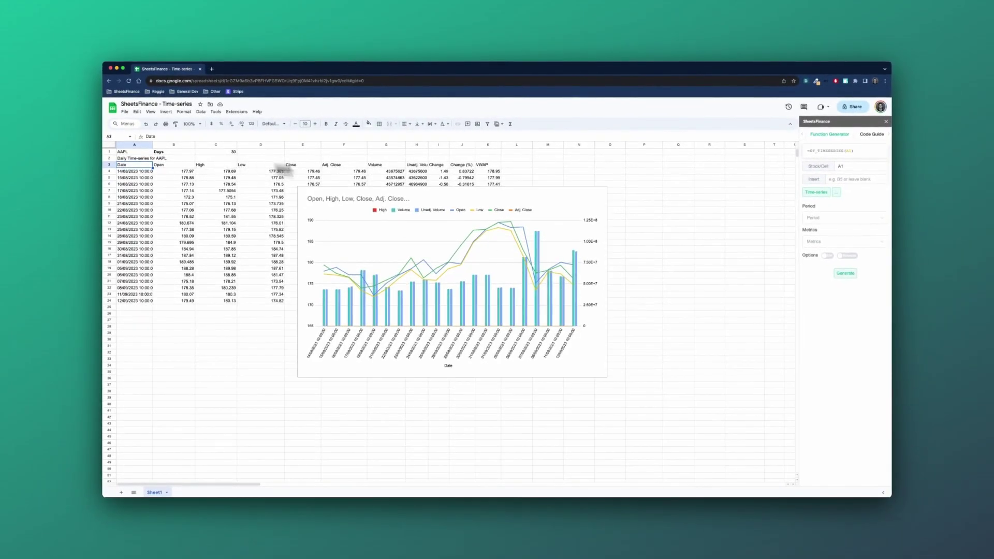
Step: Move the chart down and to the right so it clears most of the time-series data
left_click(471, 193)
left_click_drag(471, 193, 636, 239)
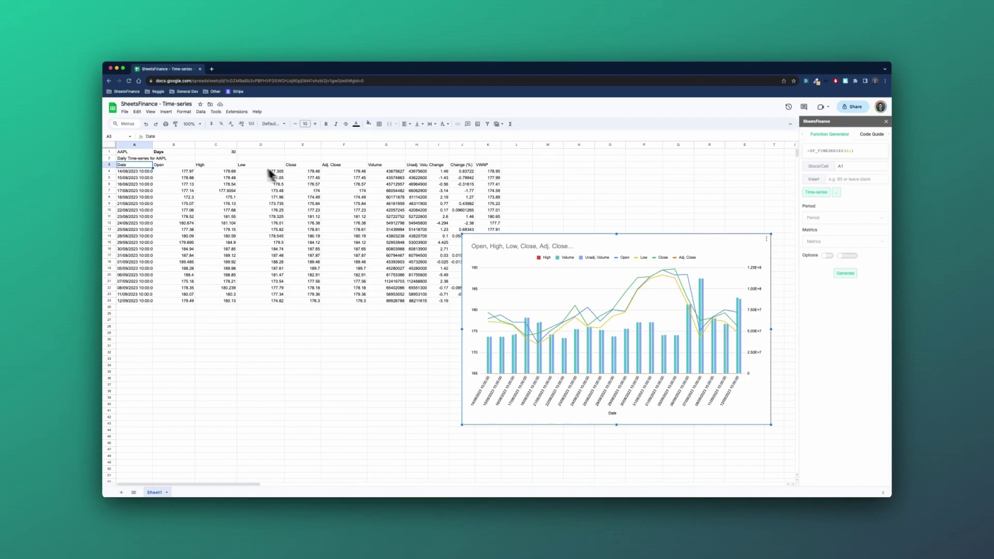
Step: Set the Days value in C1 to 10 and, once the series has reloaded, to 90
left_click(218, 153)
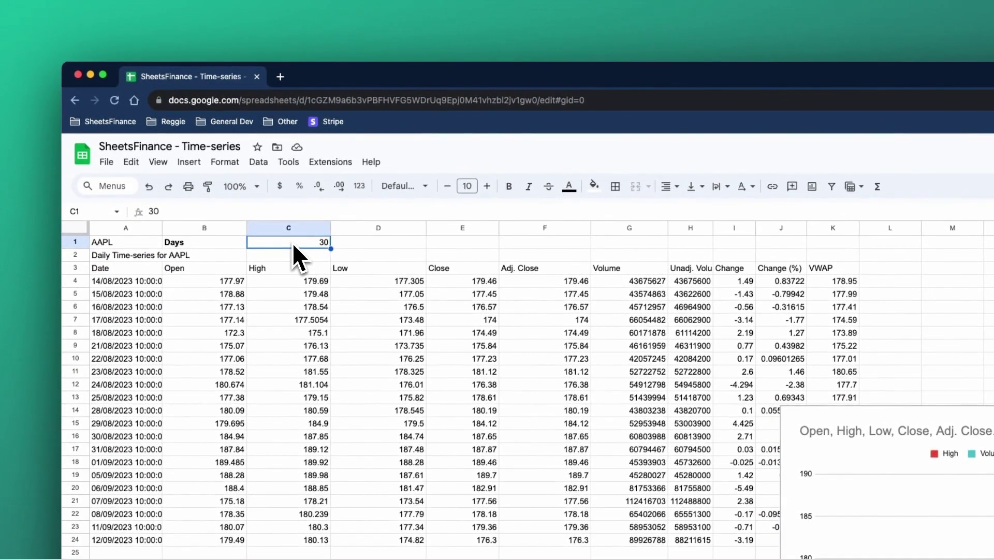
type("10")
key("Return")
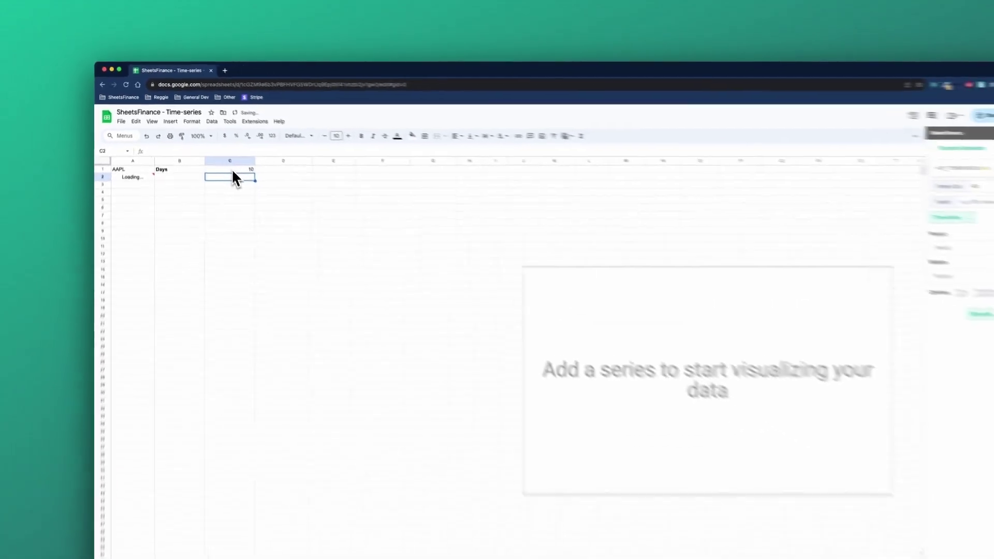
left_click(214, 151)
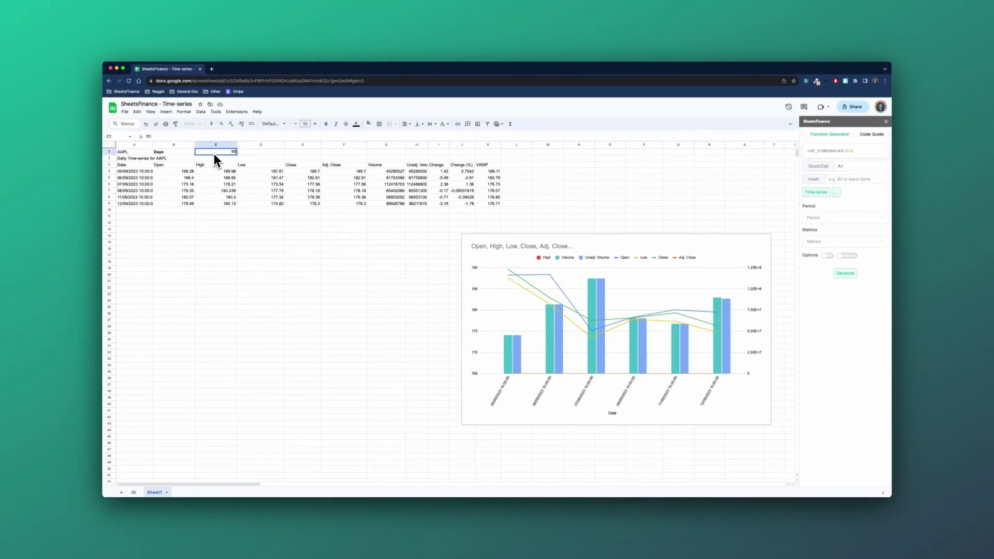
key("Return")
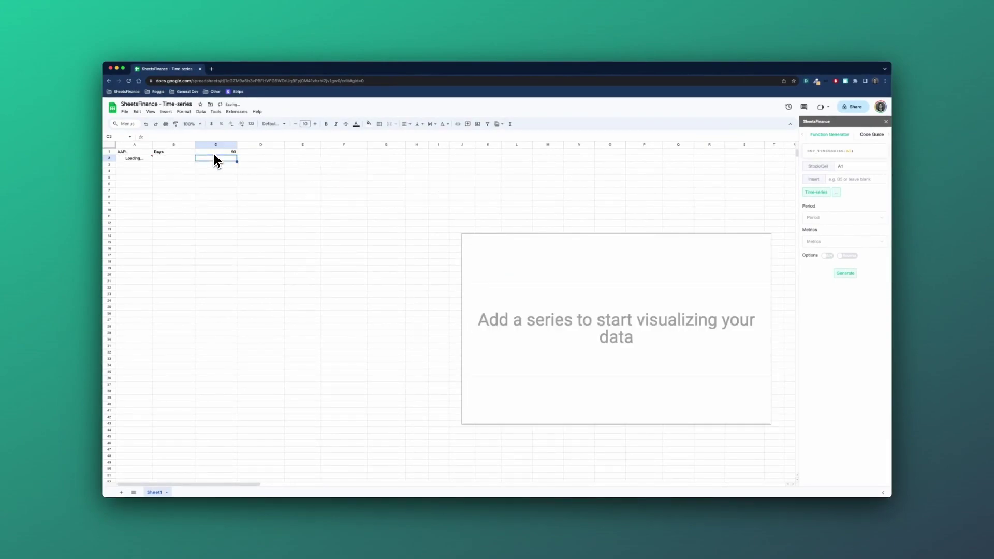